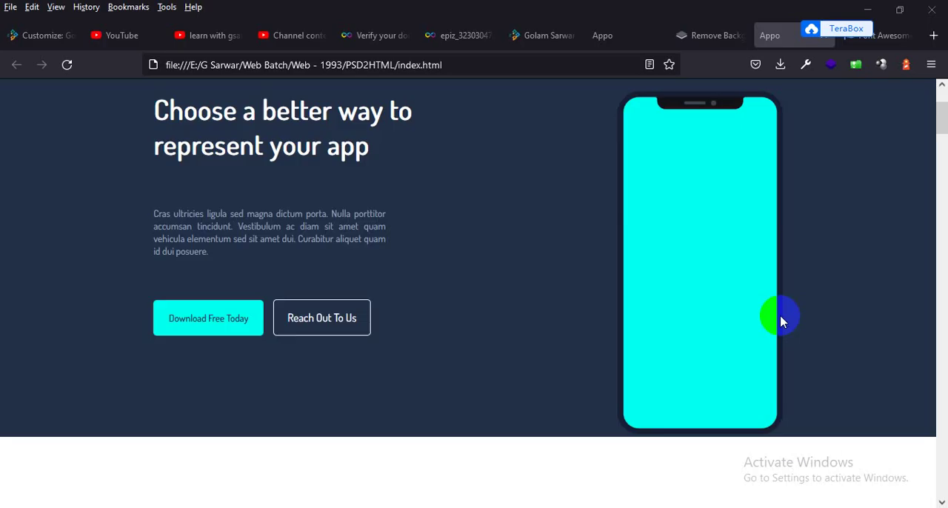
pyautogui.scroll(3, 799, 318)
pyautogui.scroll(-5, 673, 261)
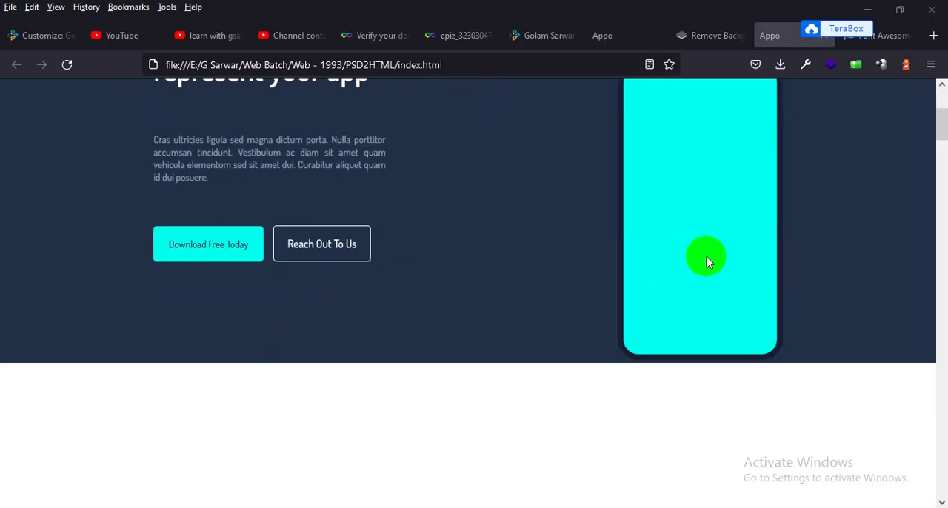
pyautogui.scroll(2, 722, 285)
pyautogui.scroll(3, 722, 285)
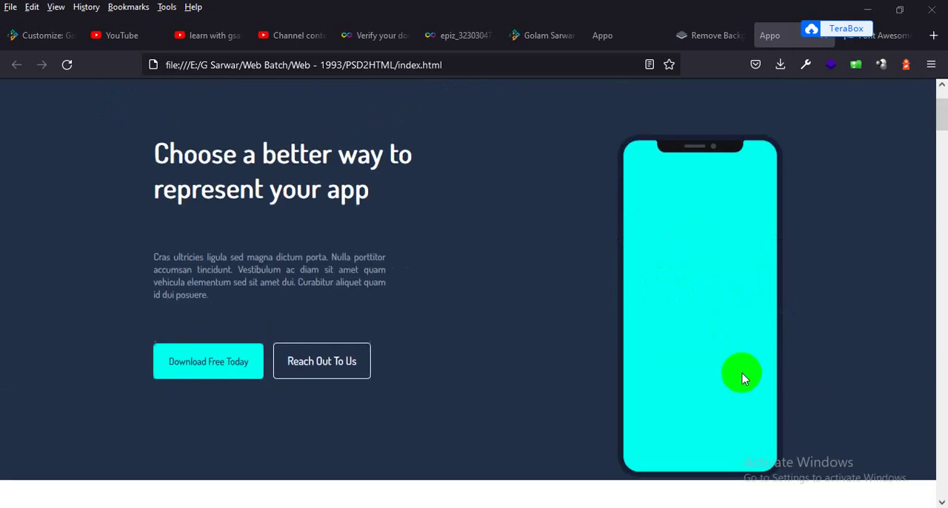
pyautogui.scroll(-3, 743, 385)
pyautogui.scroll(5, 744, 363)
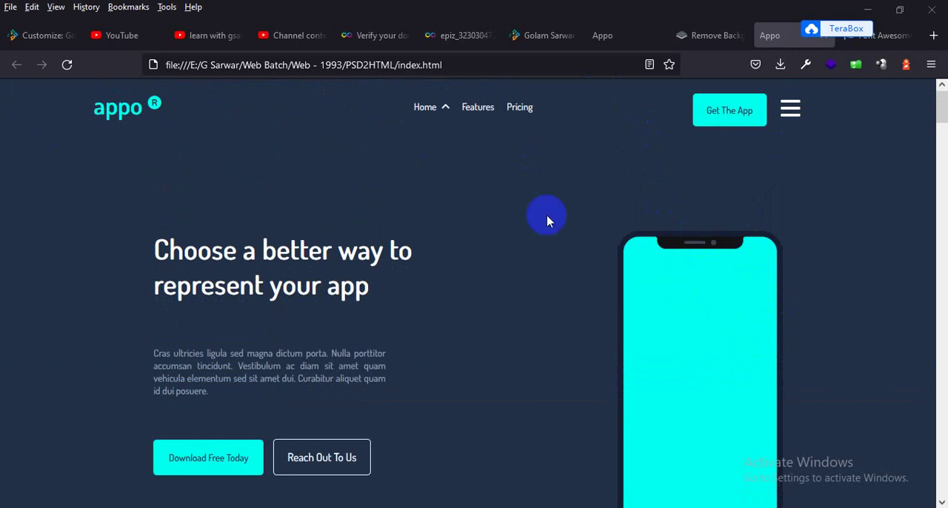
# Inspect the page header and add a new .header rule with position: relative
pyautogui.rightClick(455, 176)
pyautogui.click(498, 329)
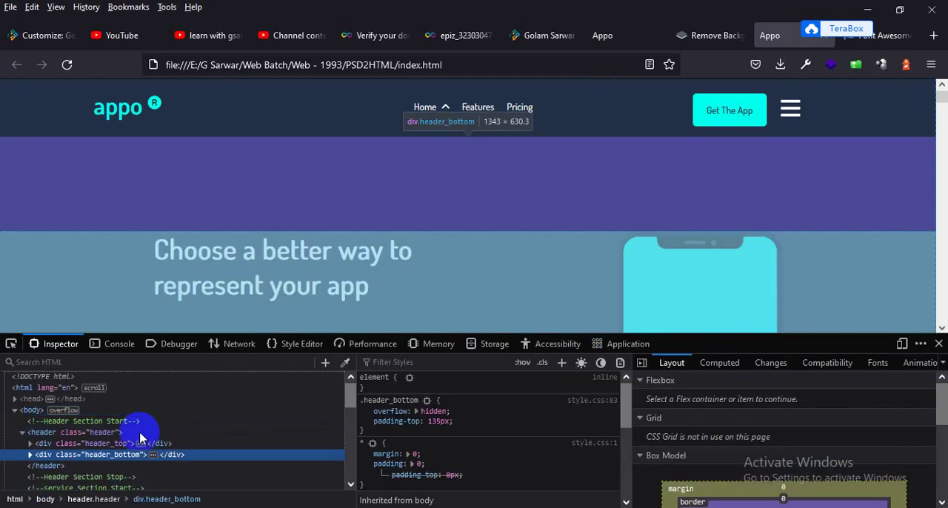
pyautogui.click(99, 432)
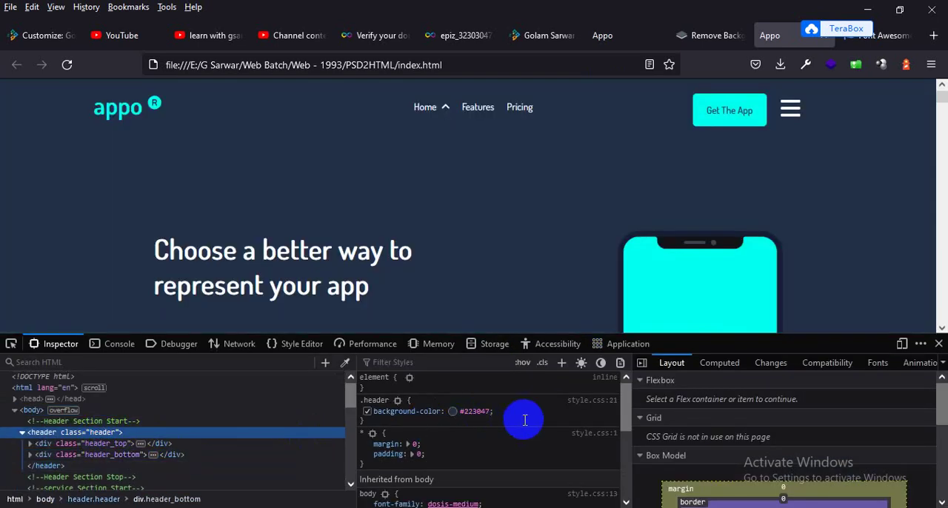
pyautogui.click(524, 420)
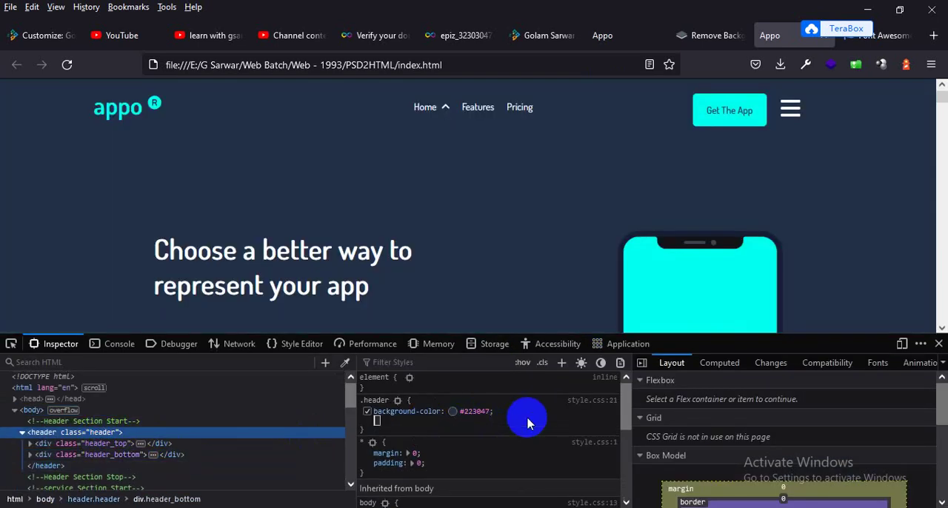
pyautogui.click(562, 362)
pyautogui.press('Return')
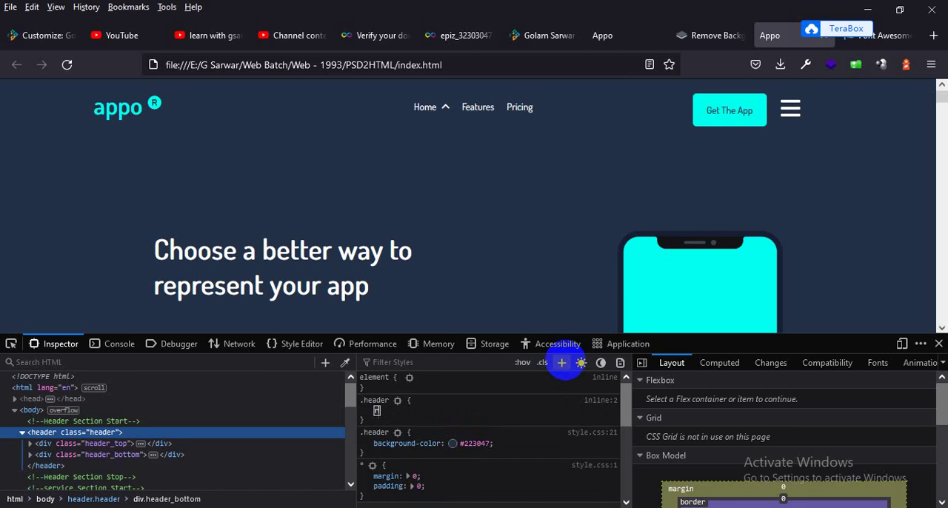
pyautogui.write('position')
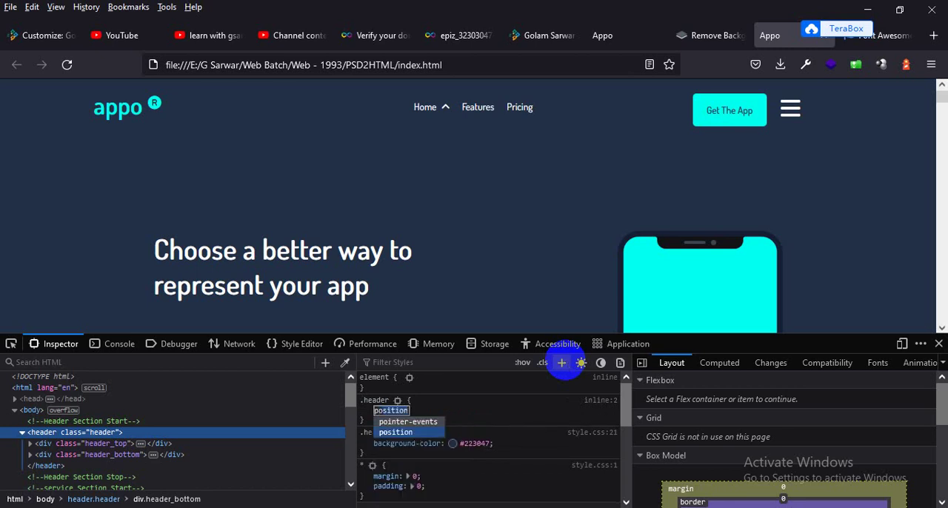
pyautogui.press('Tab')
pyautogui.write('re')
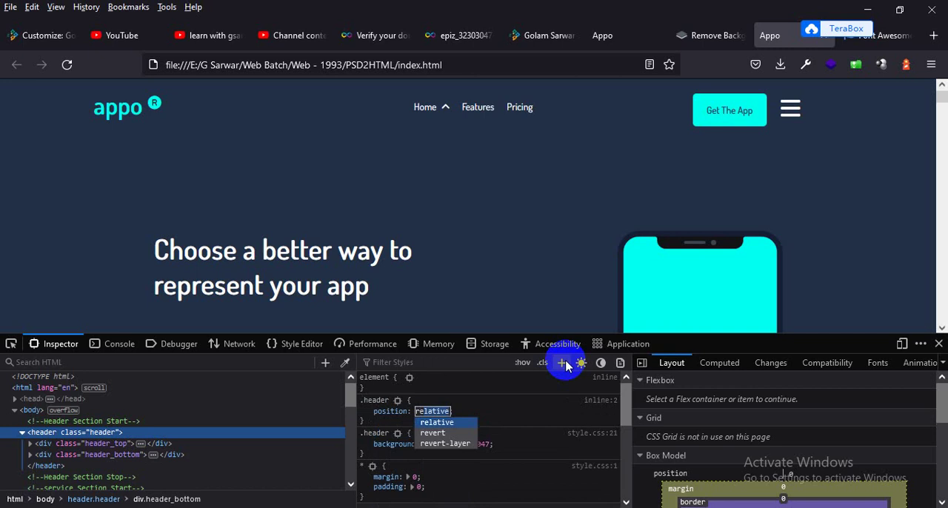
pyautogui.press('Return')
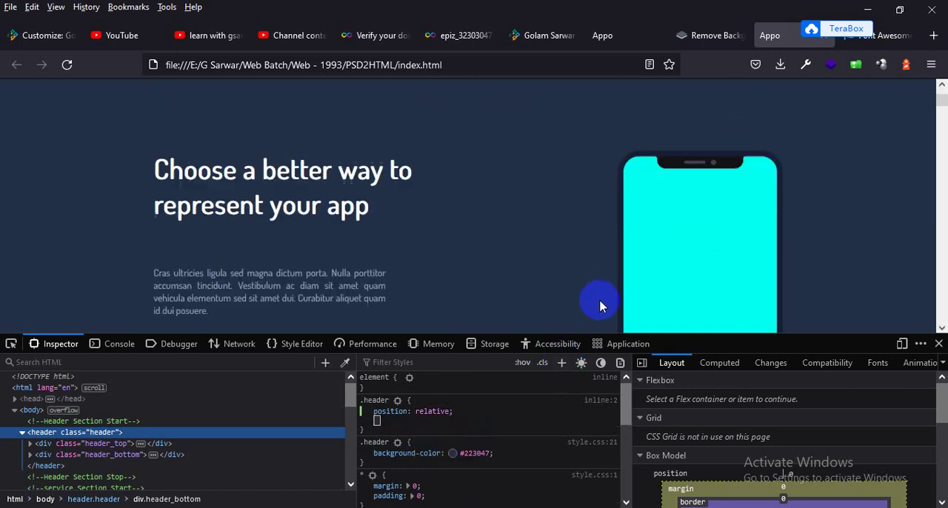
pyautogui.scroll(-2, 600, 296)
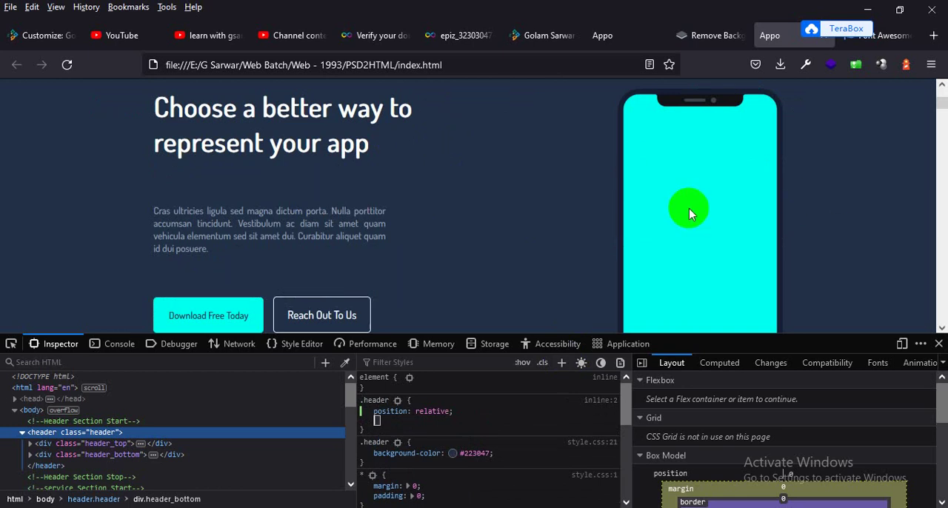
pyautogui.scroll(3, 689, 208)
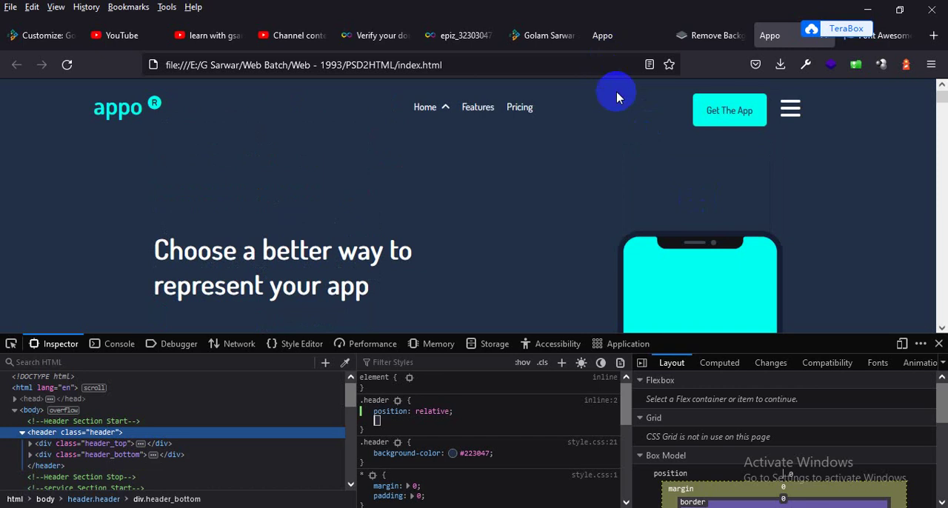
pyautogui.scroll(-3, 616, 91)
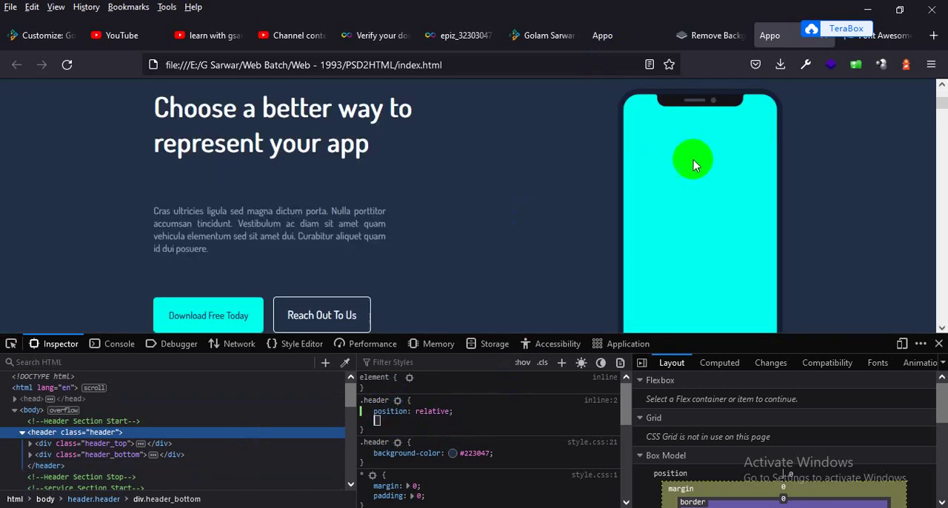
# Inspect the phone image and set its .header_bottom_right img width to 250px
pyautogui.rightClick(693, 160)
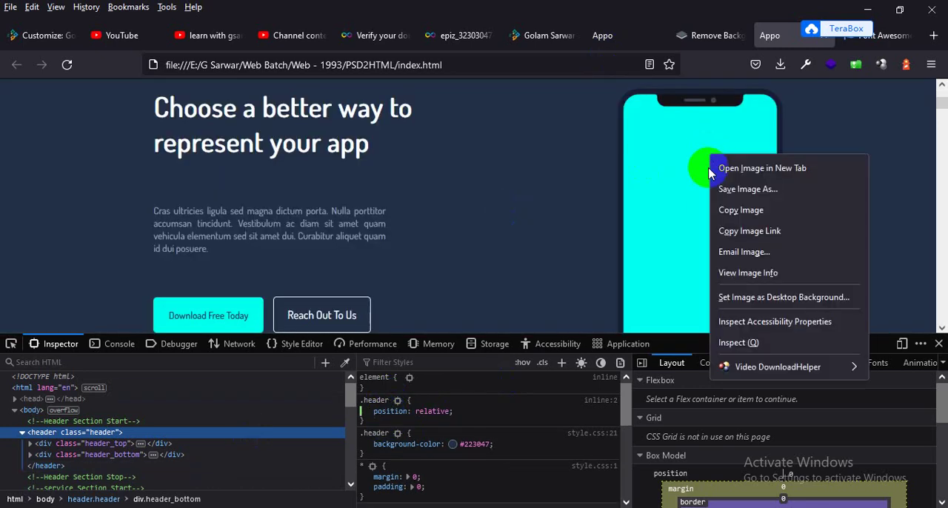
pyautogui.click(735, 349)
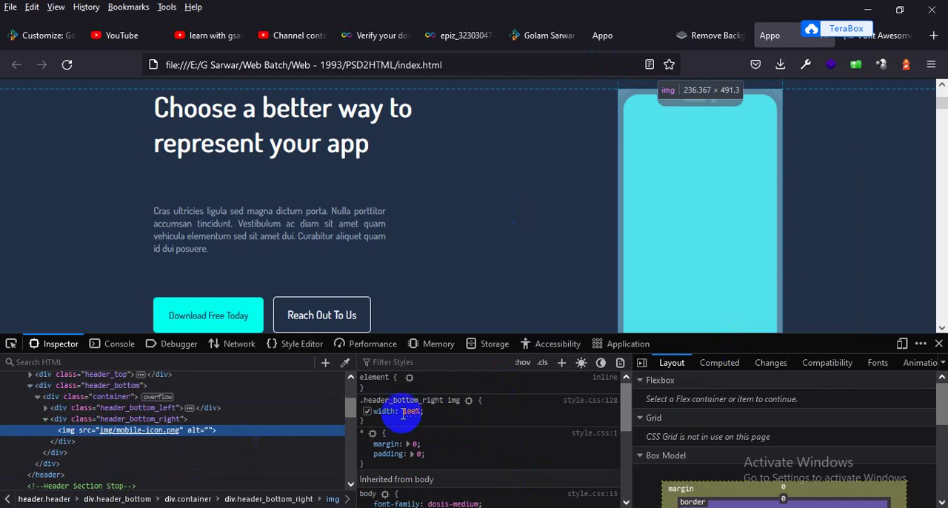
pyautogui.click(413, 404)
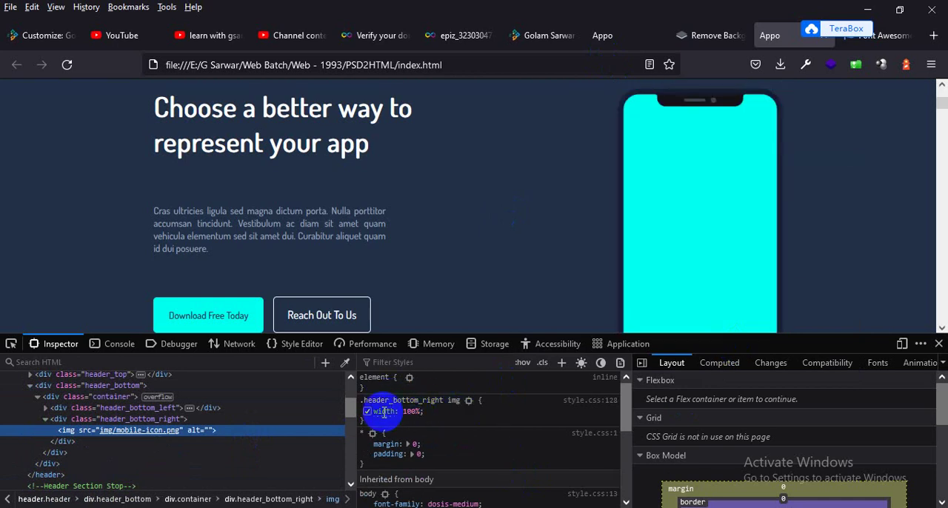
pyautogui.click(383, 412)
pyautogui.press('Tab')
pyautogui.write('25')
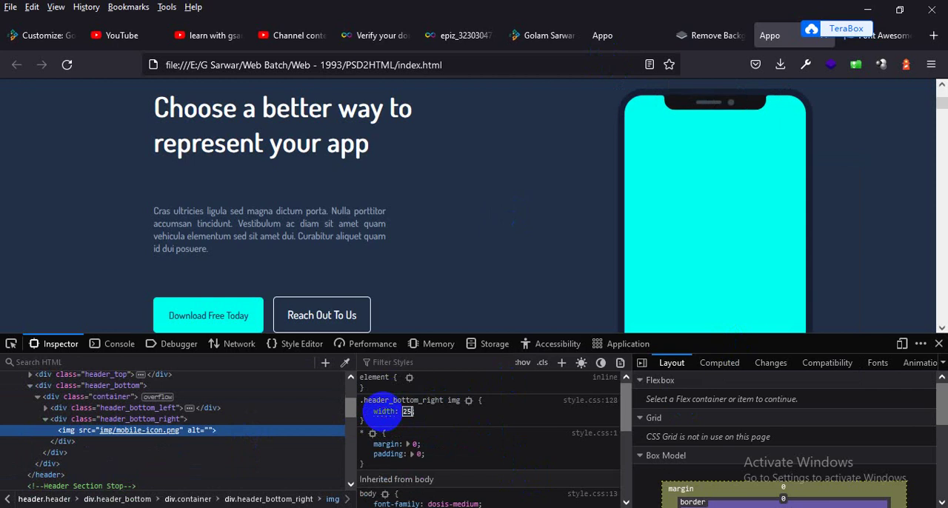
pyautogui.write('0px')
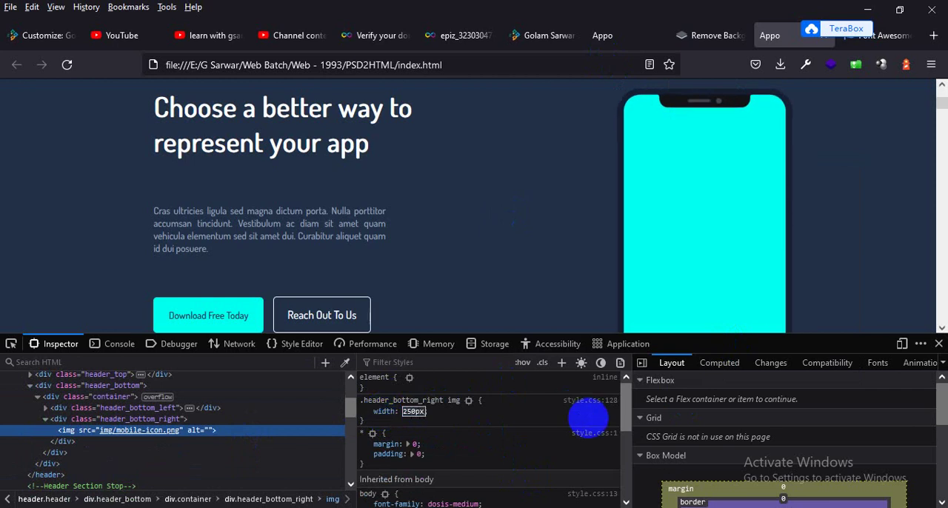
pyautogui.press('Return')
pyautogui.write('pos')
# Add position: absolute to the phone image rule and reselect the width value
pyautogui.press('Tab')
pyautogui.write('ab')
pyautogui.press('Tab')
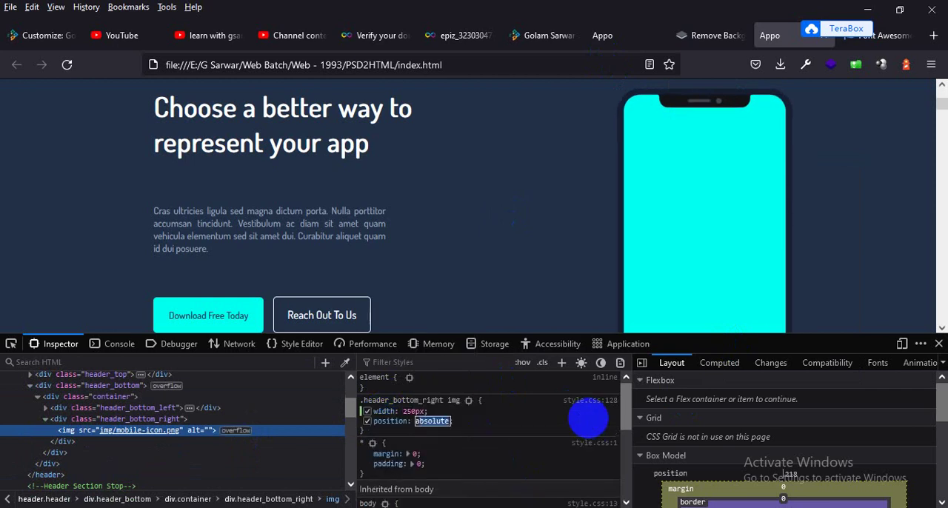
pyautogui.press('Return')
pyautogui.scroll(-4, 785, 282)
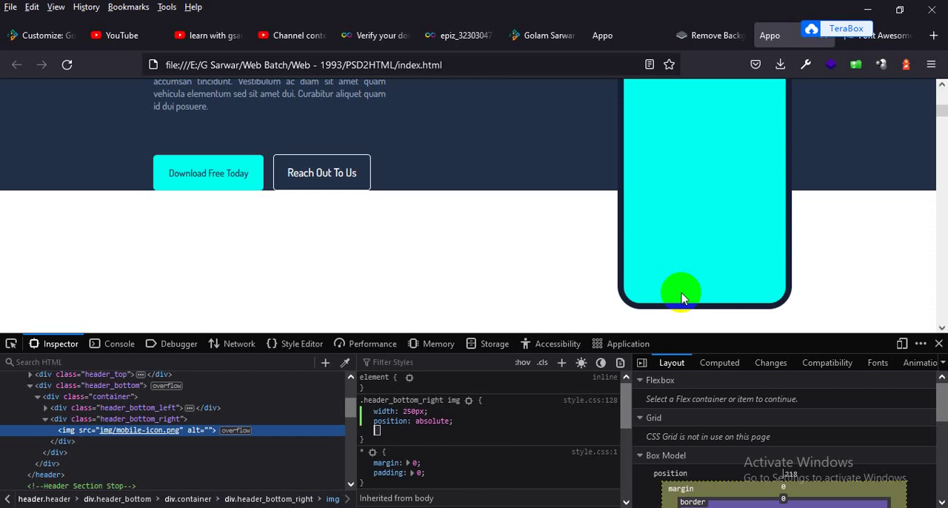
pyautogui.doubleClick(414, 411)
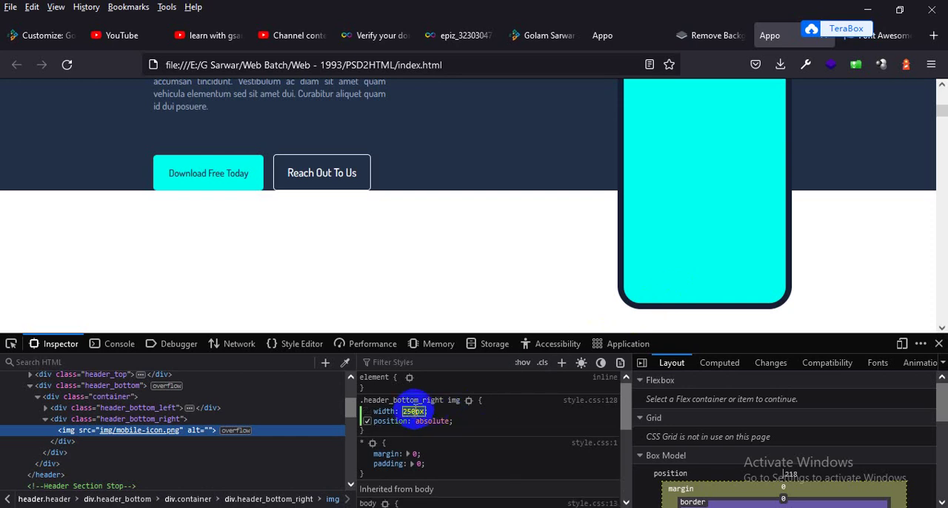
pyautogui.write('100%')
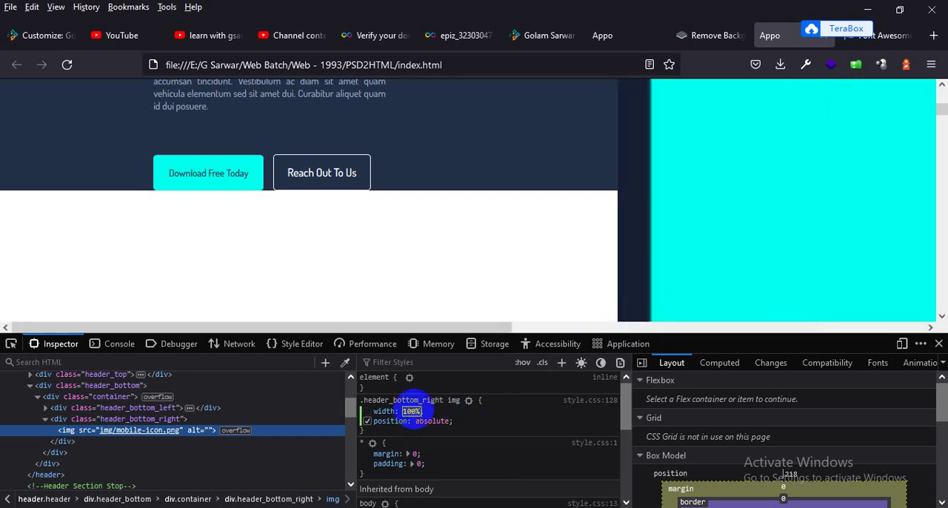
pyautogui.click(870, 219)
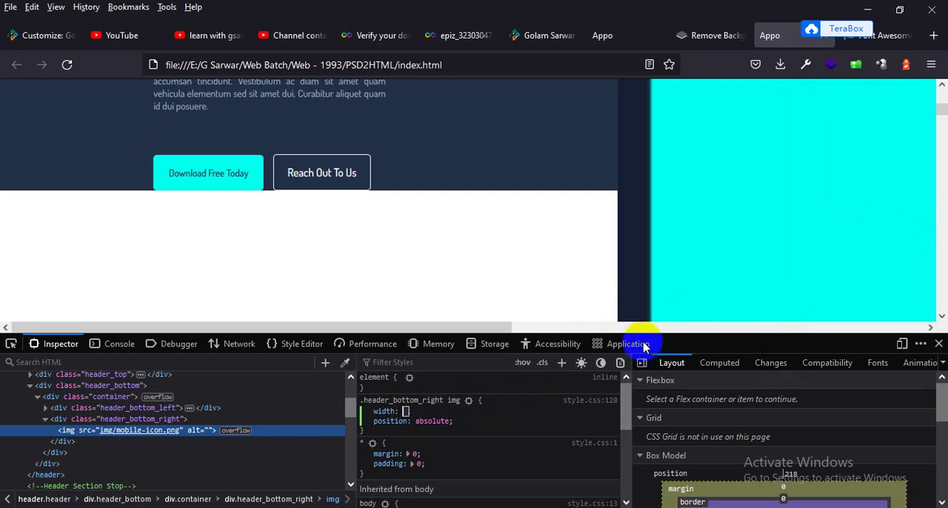
pyautogui.write('250')
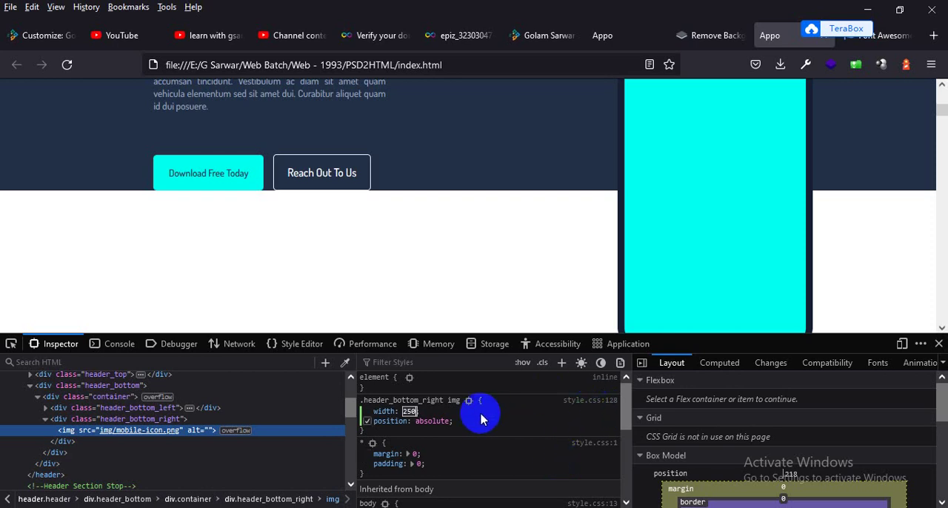
pyautogui.write('px')
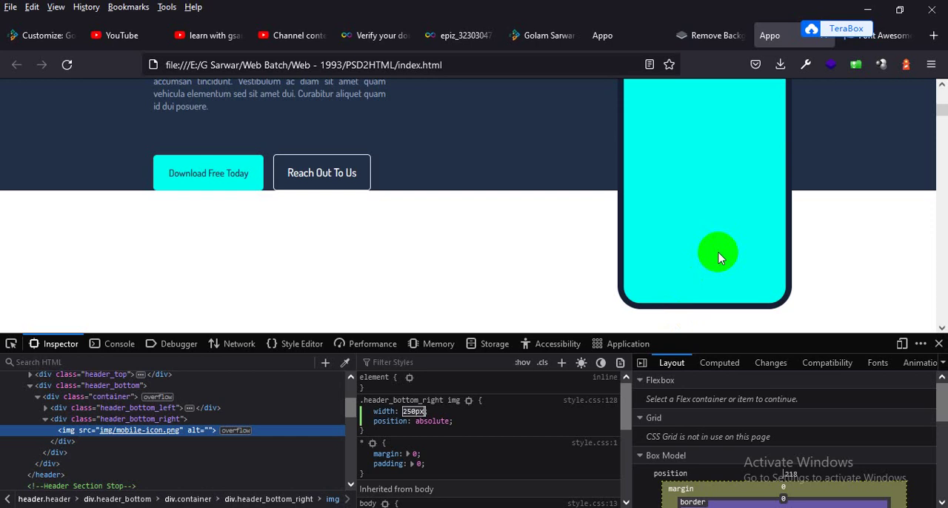
pyautogui.click(495, 413)
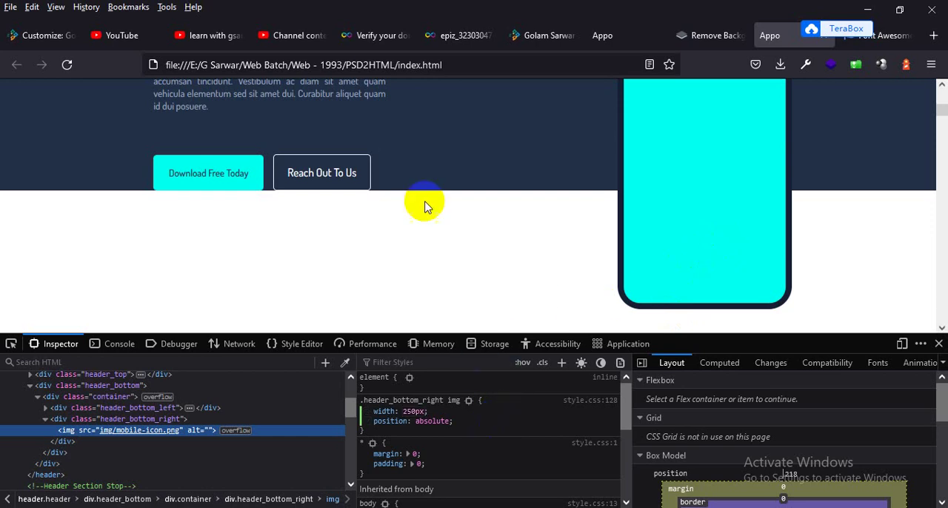
pyautogui.hotkey('alt', 'Tab')
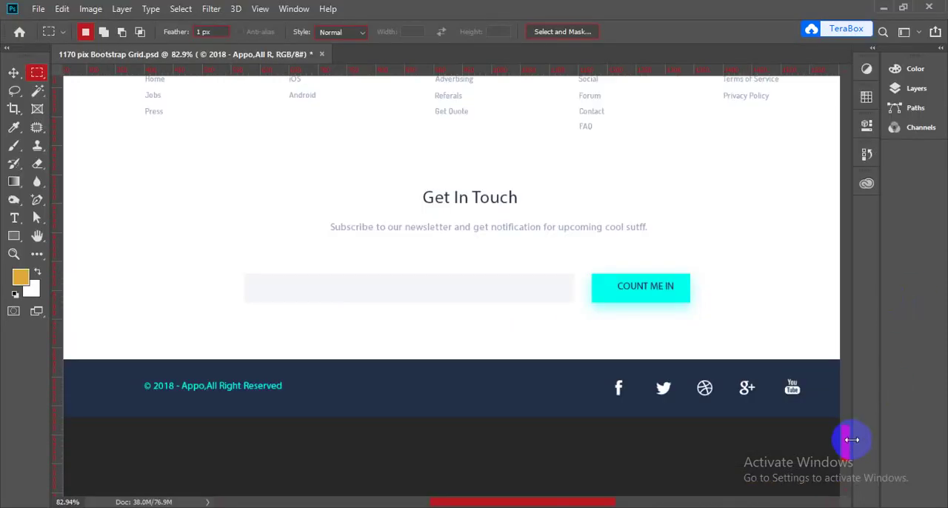
pyautogui.moveTo(844, 439); pyautogui.dragTo(826, 142)
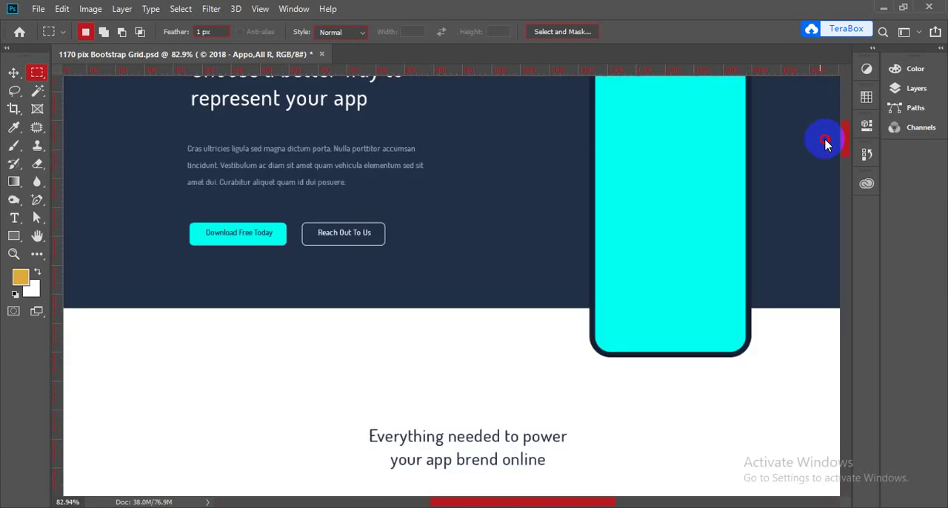
pyautogui.scroll(-1, 826, 143)
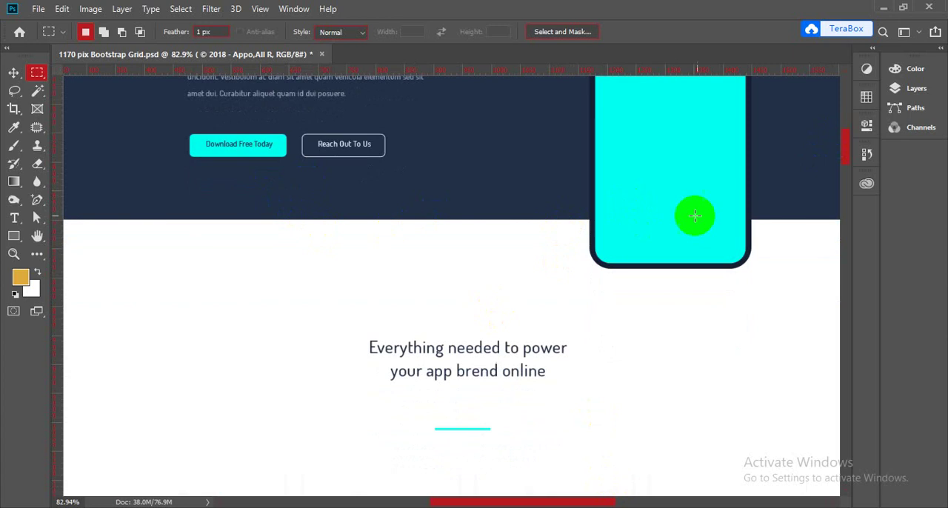
pyautogui.scroll(2, 689, 222)
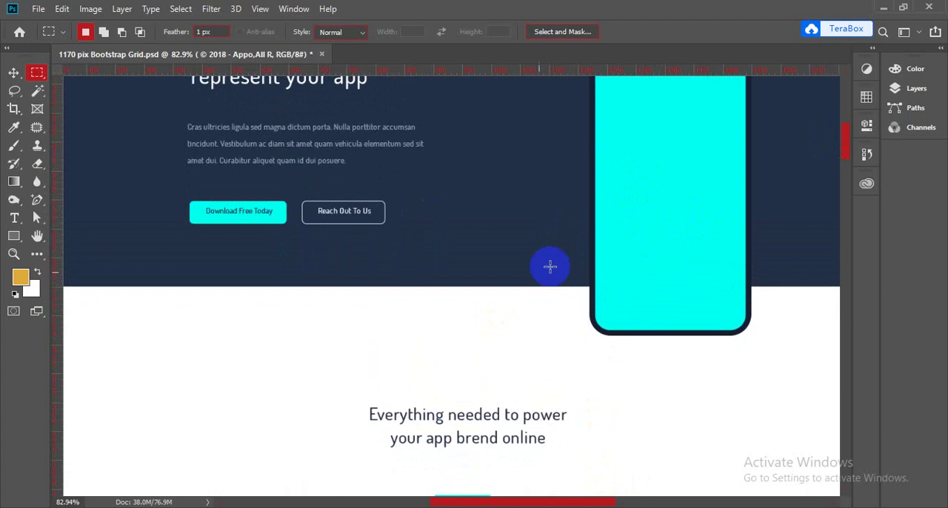
pyautogui.scroll(3, 541, 266)
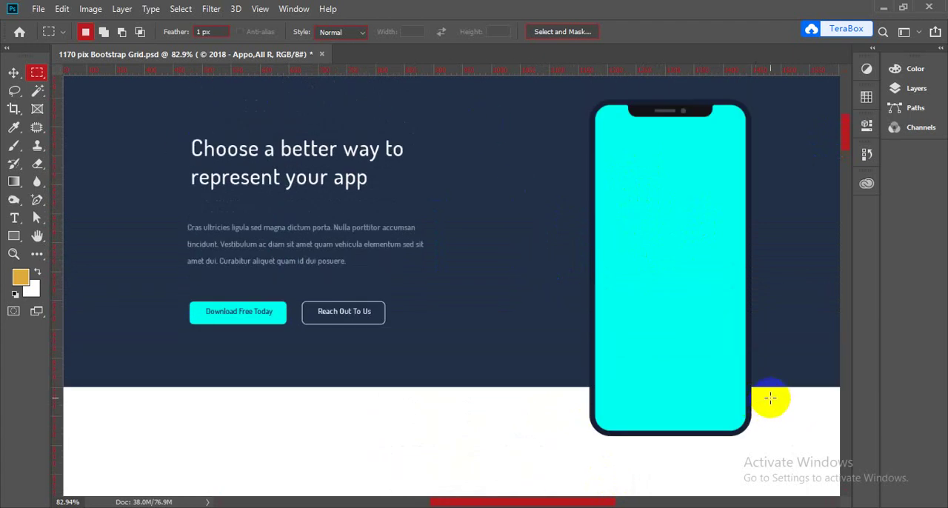
pyautogui.scroll(-2, 771, 400)
pyautogui.scroll(-1, 770, 400)
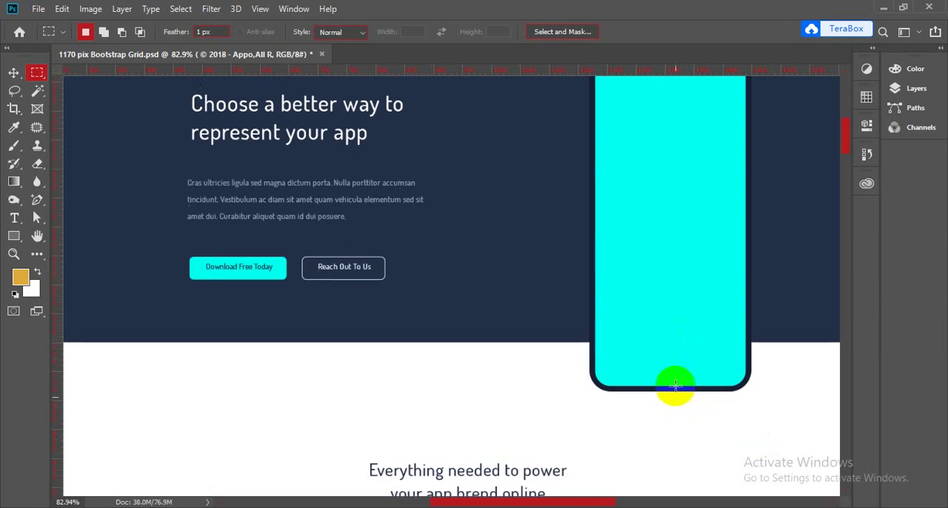
pyautogui.scroll(1, 671, 381)
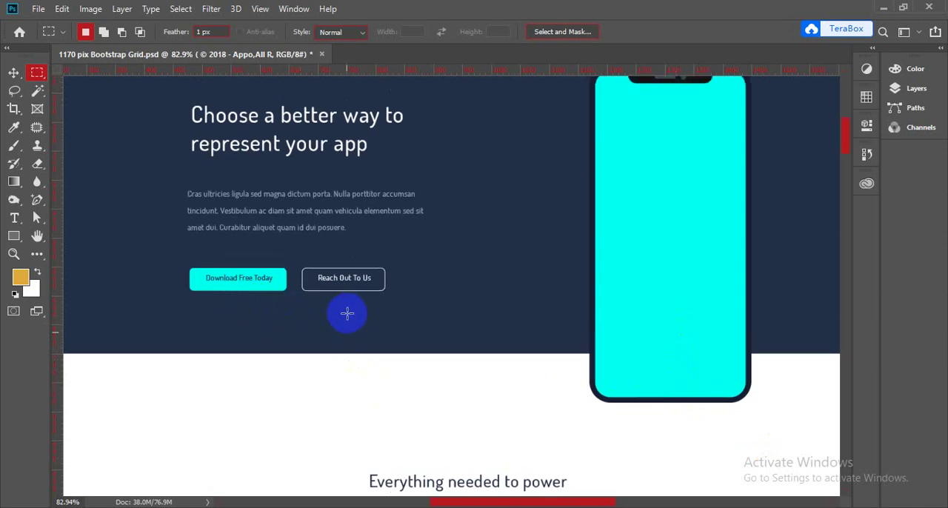
# Add position: relative and padding-bottom: 80px to .header, then copy the rule
pyautogui.hotkey('alt', 'Tab')
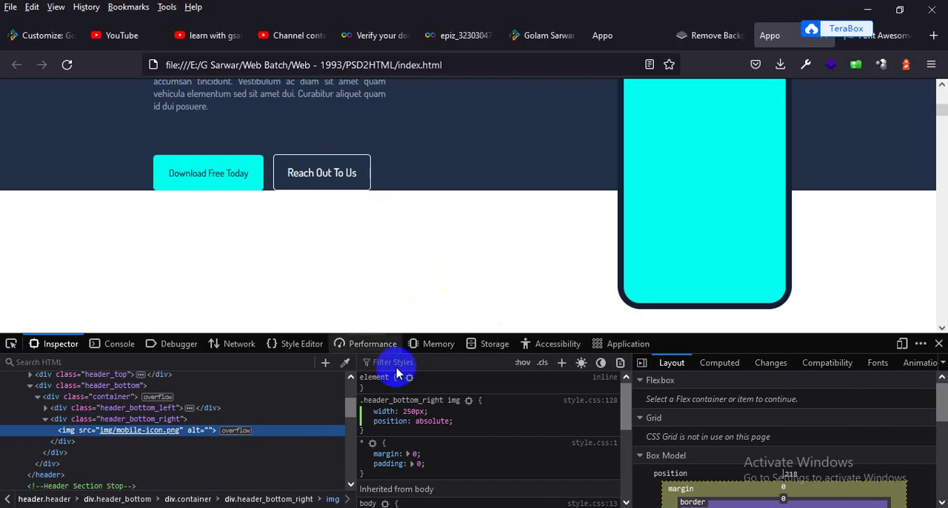
pyautogui.scroll(-2, 415, 444)
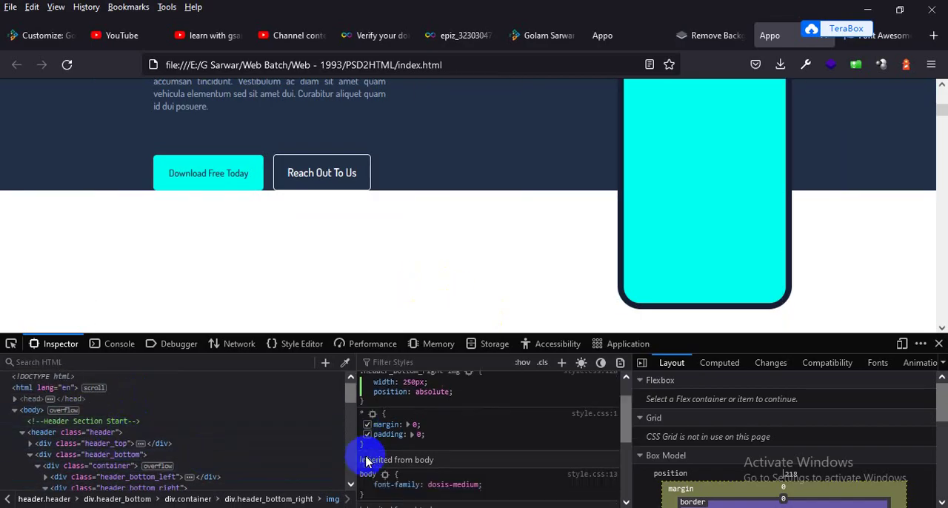
pyautogui.scroll(2, 415, 445)
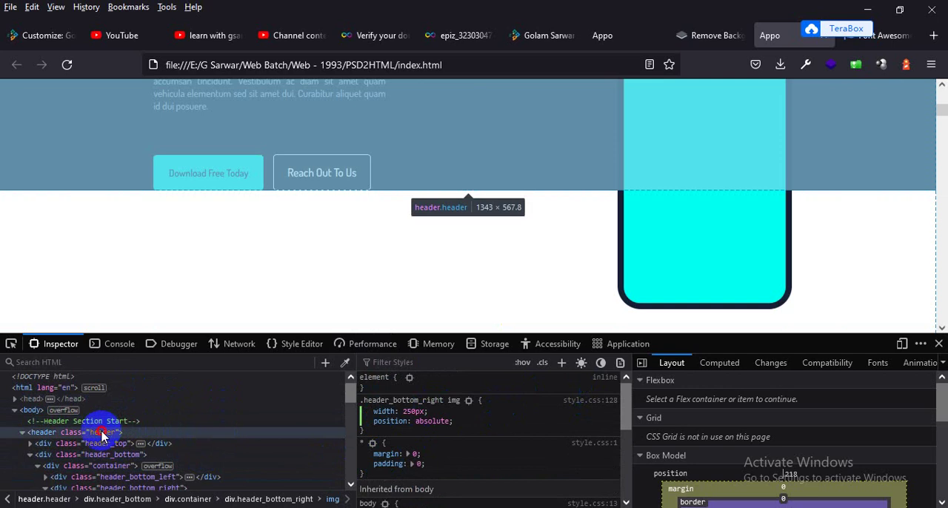
pyautogui.click(97, 432)
pyautogui.click(473, 412)
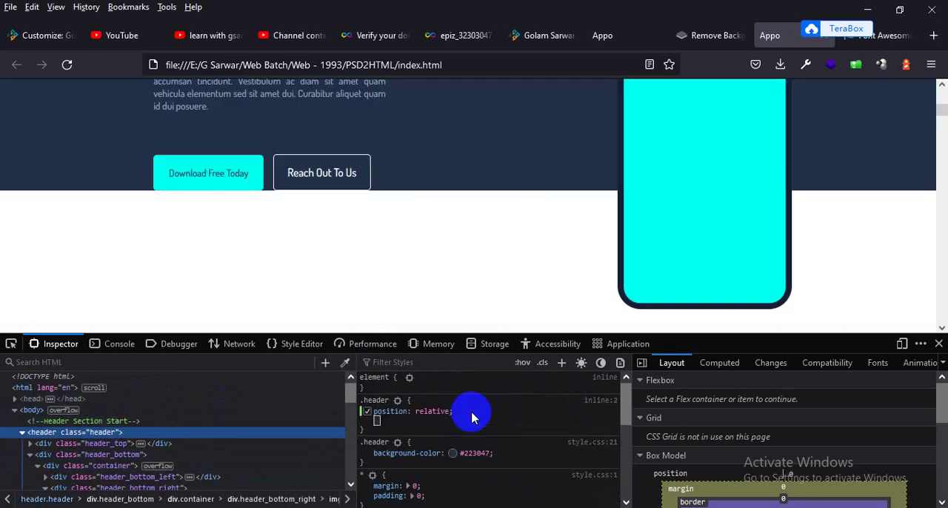
pyautogui.write('padding-bottom')
pyautogui.press('Tab')
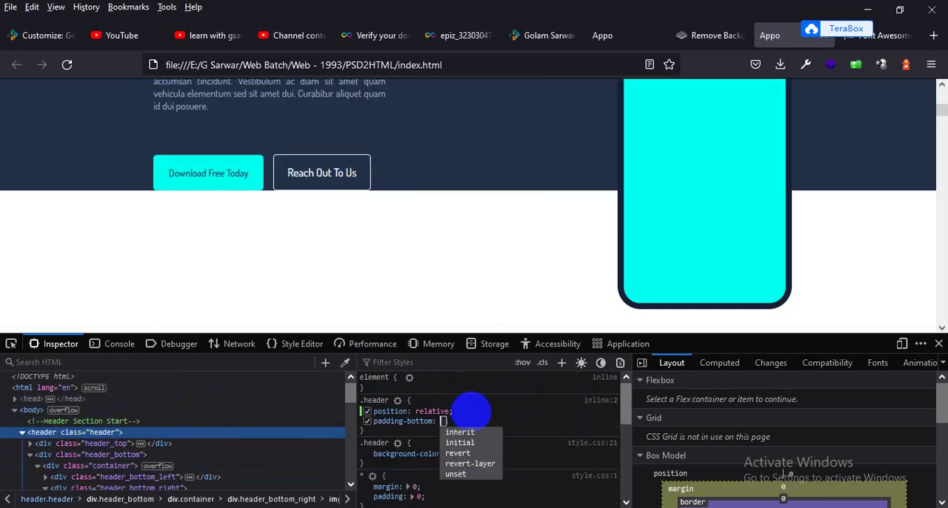
pyautogui.write('50px')
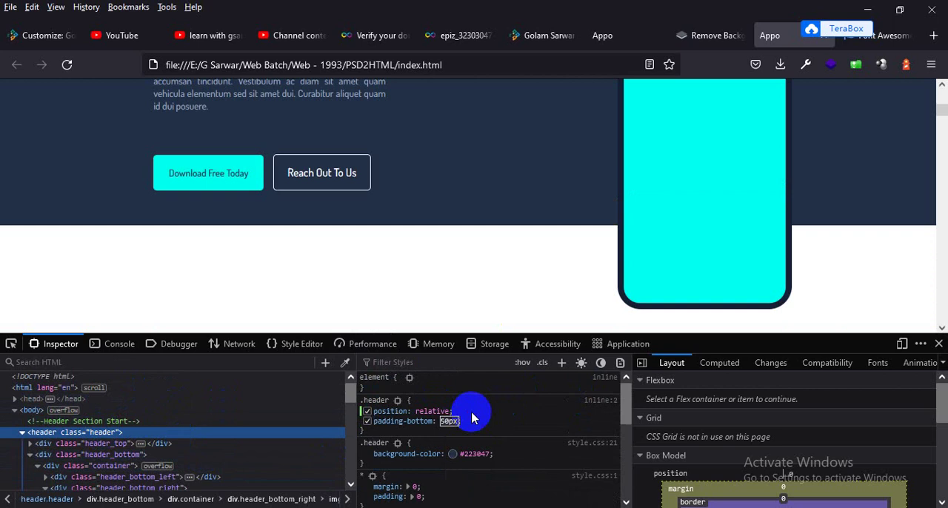
pyautogui.click(474, 452)
pyautogui.scroll(5, 449, 421)
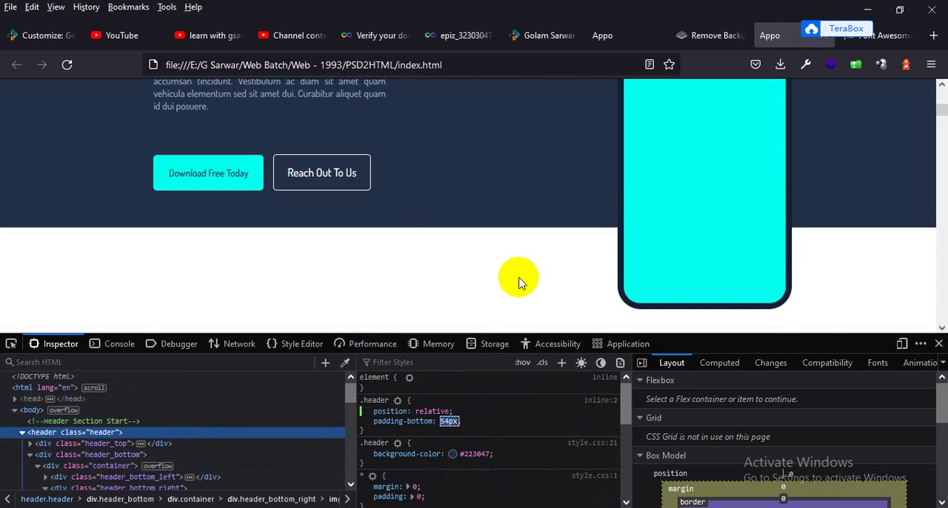
pyautogui.press('Up')
pyautogui.press('Up')
pyautogui.press('Up')
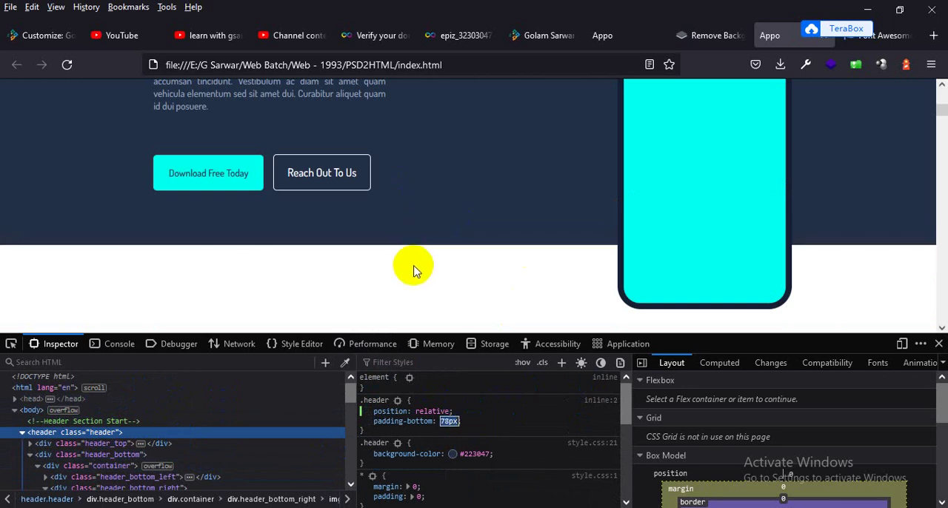
pyautogui.press('Up')
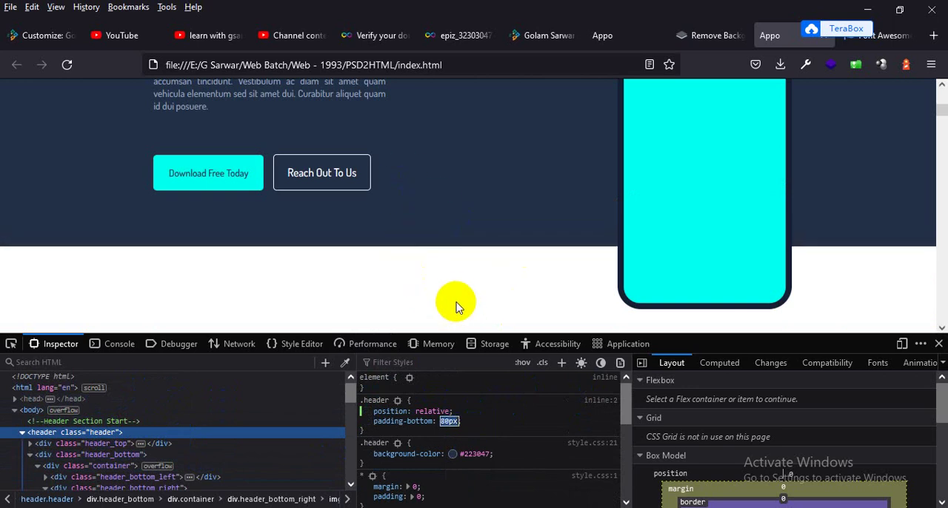
pyautogui.rightClick(400, 406)
pyautogui.click(443, 437)
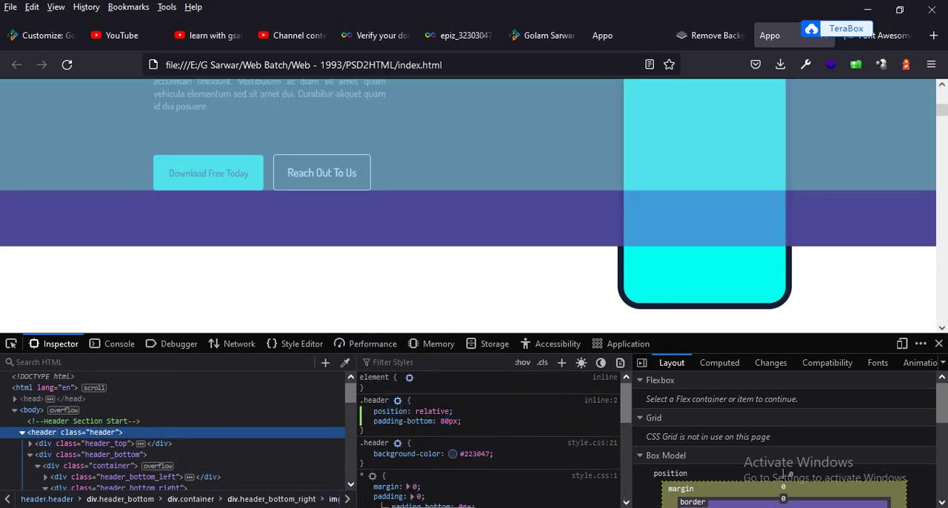
# Paste the copied .header rule onto a new line at the end of style.css
pyautogui.hotkey('alt', 'Tab')
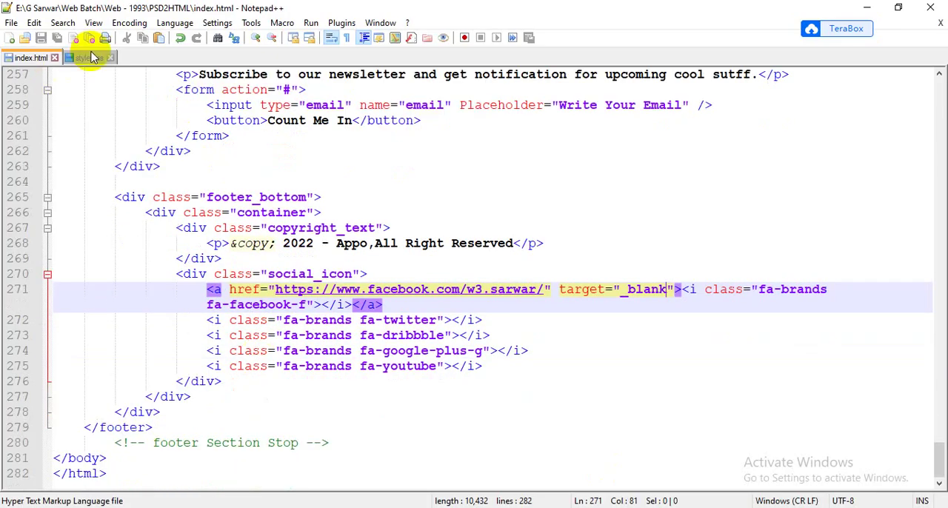
pyautogui.click(89, 58)
pyautogui.click(263, 474)
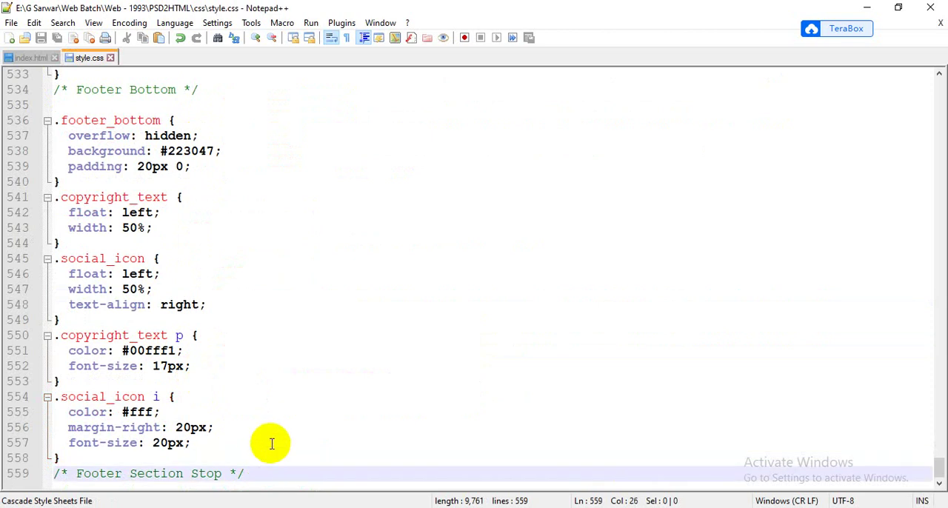
pyautogui.hotkey('ctrl', 'd')
pyautogui.scroll(-1, 272, 444)
pyautogui.click(257, 475)
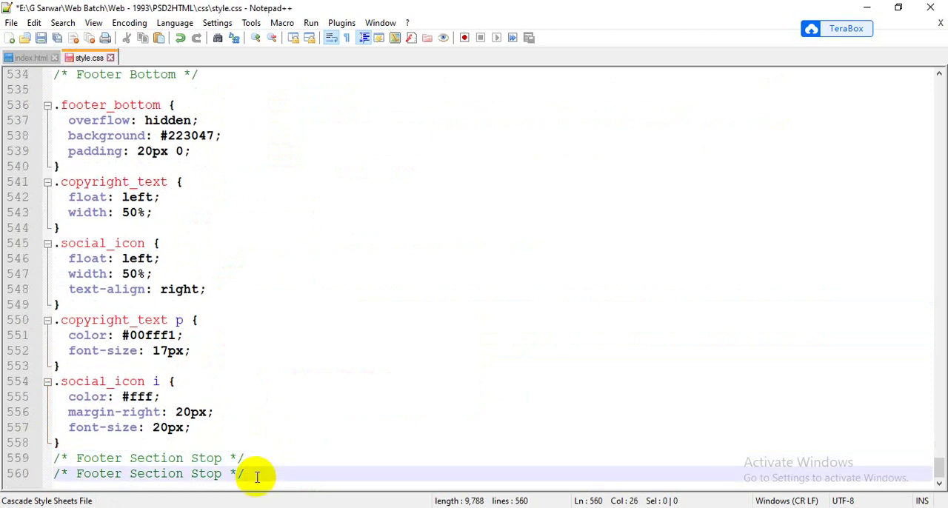
pyautogui.press('Return')
pyautogui.hotkey('ctrl', 'v')
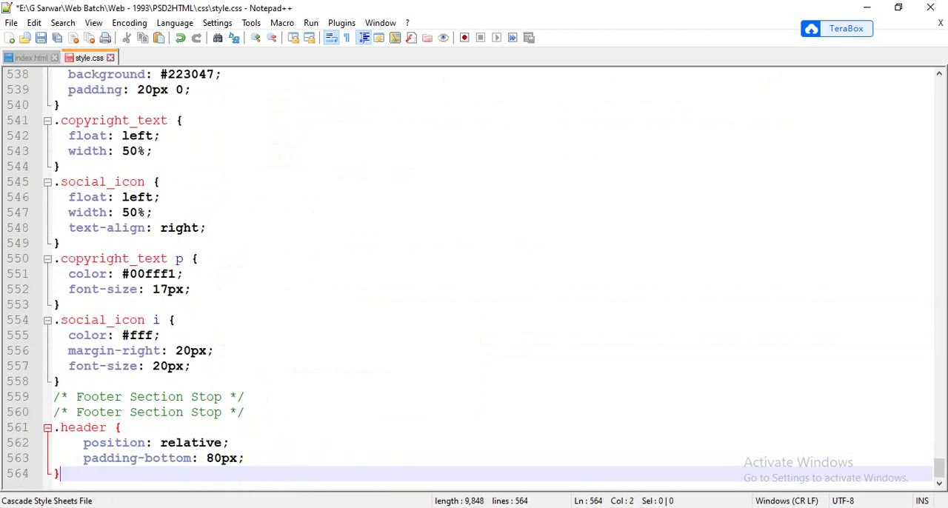
# Copy the phone image's .header_bottom_right img rule from the Inspector
pyautogui.hotkey('alt', 'Tab')
pyautogui.rightClick(694, 224)
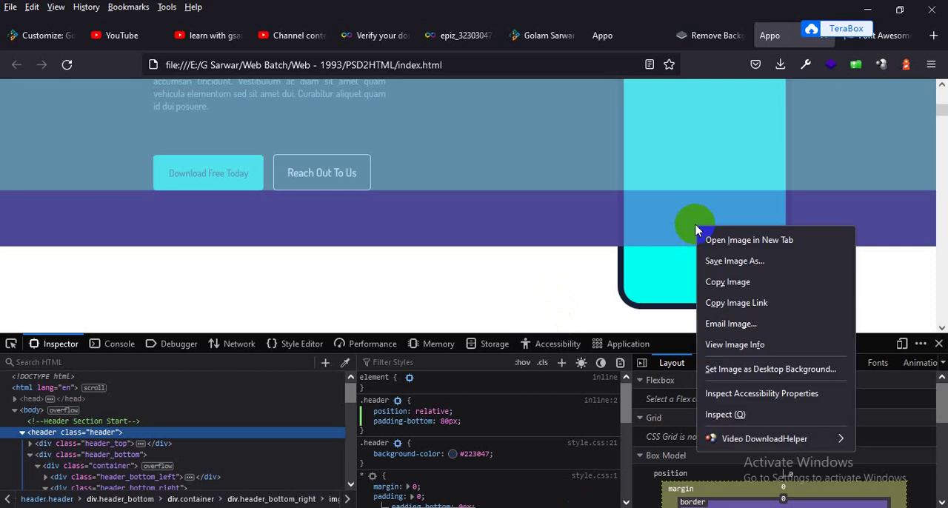
pyautogui.click(725, 414)
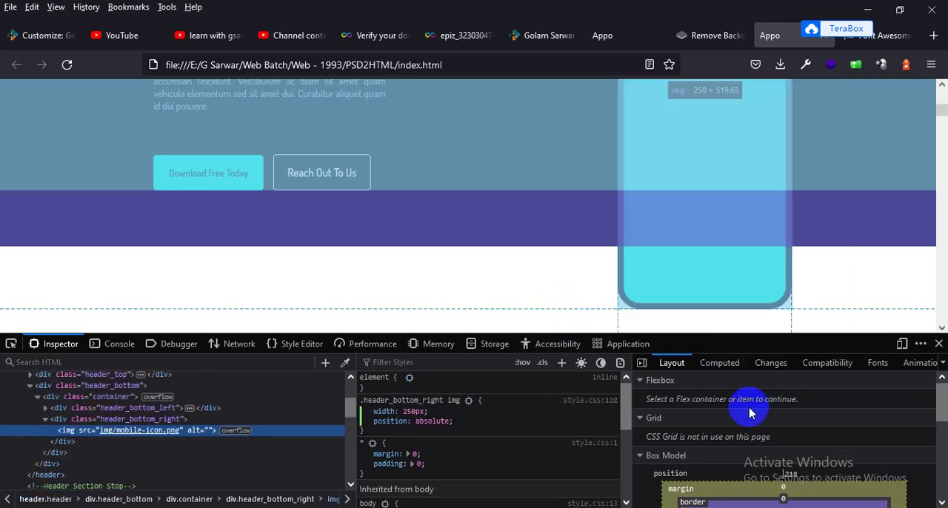
pyautogui.rightClick(470, 406)
pyautogui.click(496, 426)
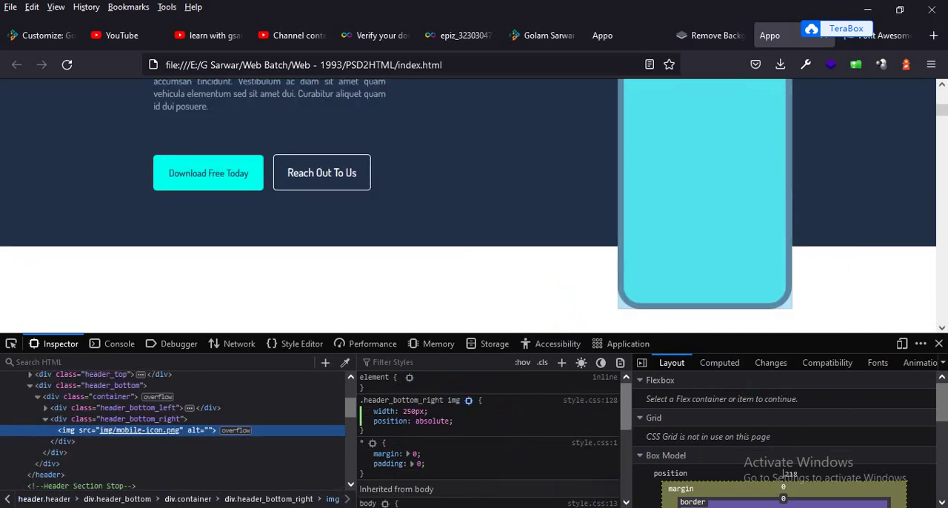
# Paste the phone image rule below the .header rule and save style.css
pyautogui.hotkey('alt', 'Tab')
pyautogui.press('Return')
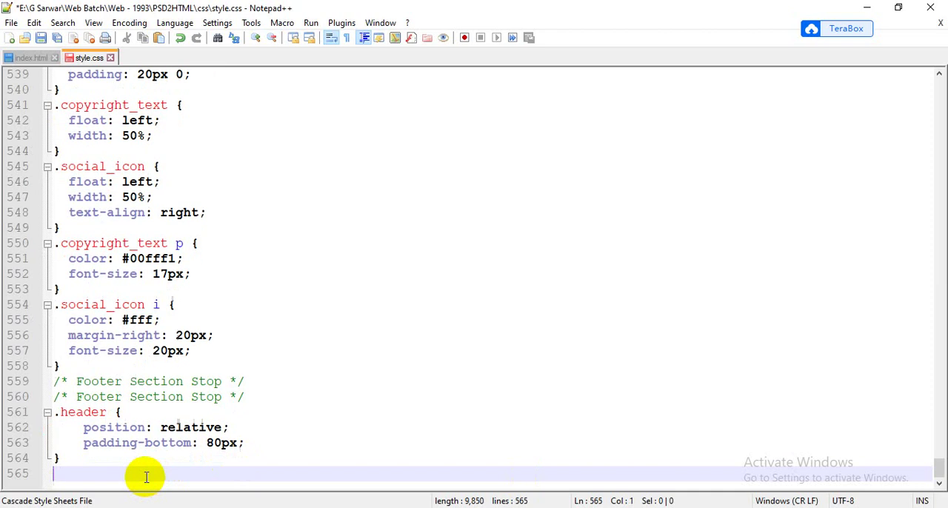
pyautogui.hotkey('ctrl', 'v')
pyautogui.hotkey('ctrl', 's')
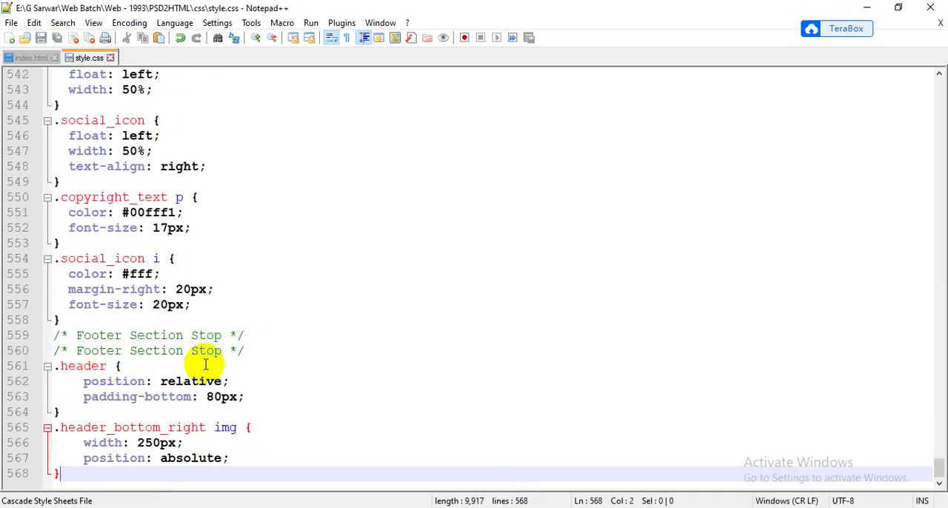
# Delete the appended rules and the duplicate Footer Section Stop comment
pyautogui.moveTo(61, 474); pyautogui.dragTo(42, 368)
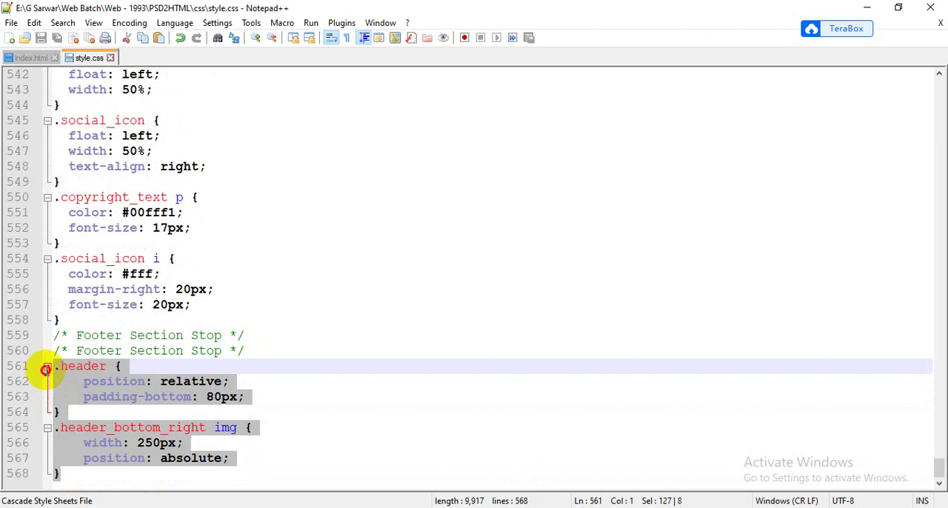
pyautogui.press('Delete')
pyautogui.moveTo(244, 458); pyautogui.dragTo(17, 458)
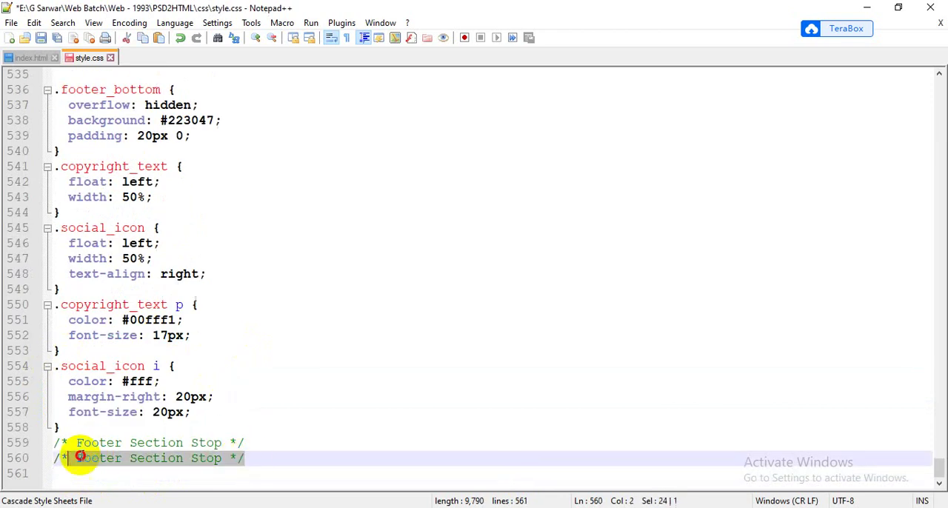
pyautogui.press('Delete')
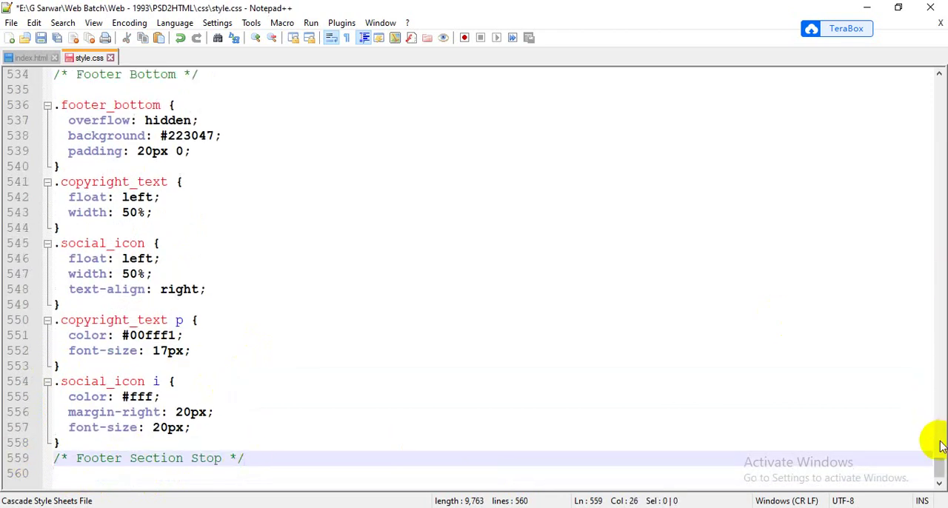
pyautogui.moveTo(939, 471); pyautogui.dragTo(927, 82)
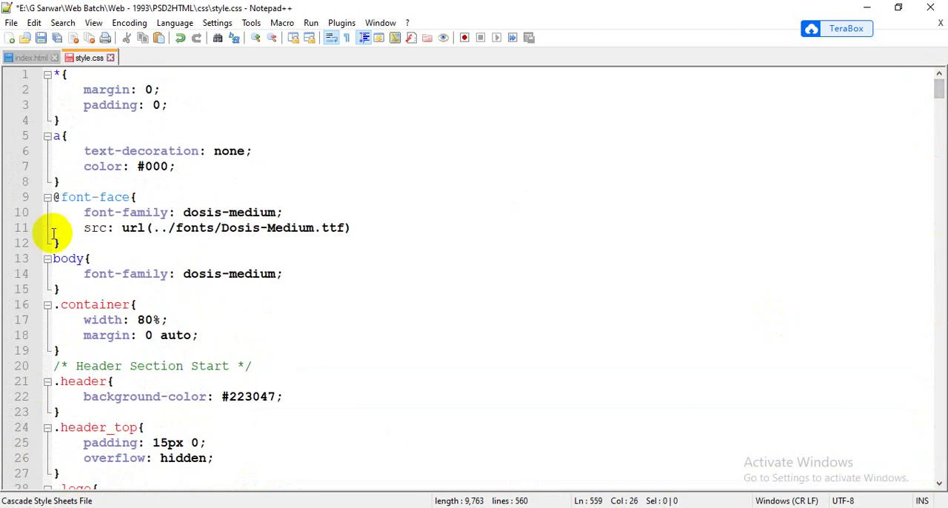
pyautogui.scroll(-2, 83, 252)
pyautogui.scroll(-2, 84, 252)
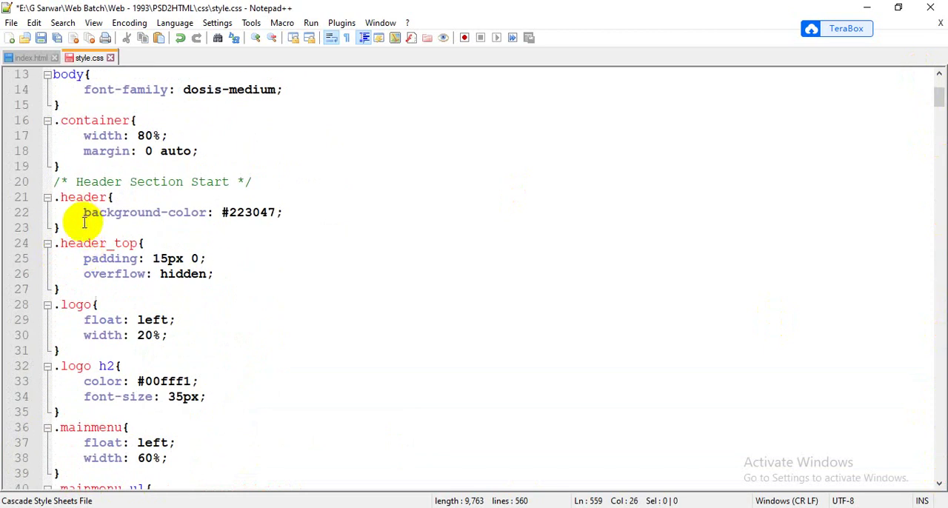
# Move position: relative and padding-bottom: 80px into the original .header rule, removing the duplicate
pyautogui.click(82, 227)
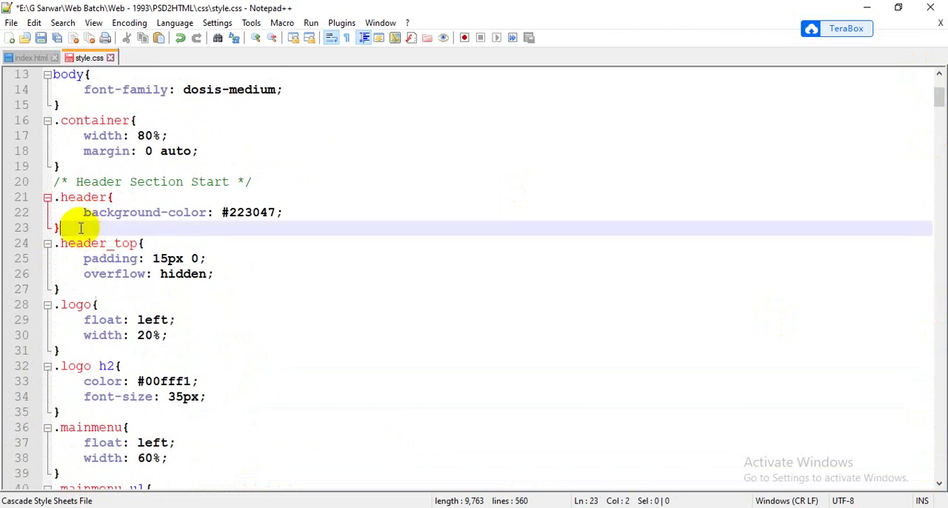
pyautogui.press('Return')
pyautogui.hotkey('ctrl', 'v')
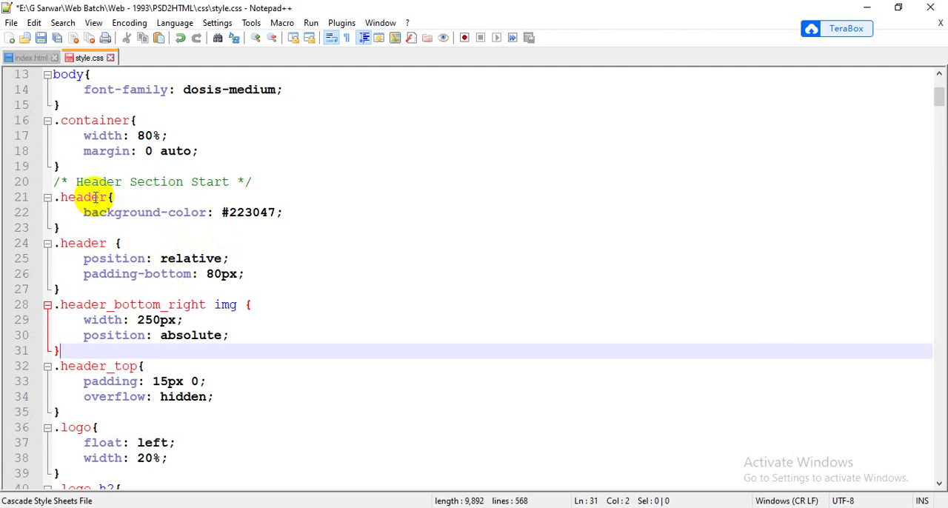
pyautogui.moveTo(246, 274); pyautogui.dragTo(95, 259)
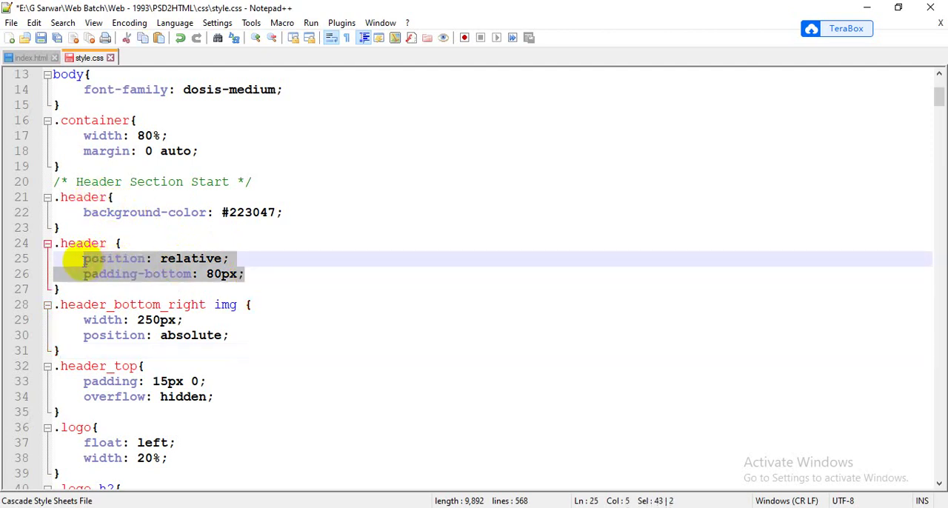
pyautogui.click(298, 212)
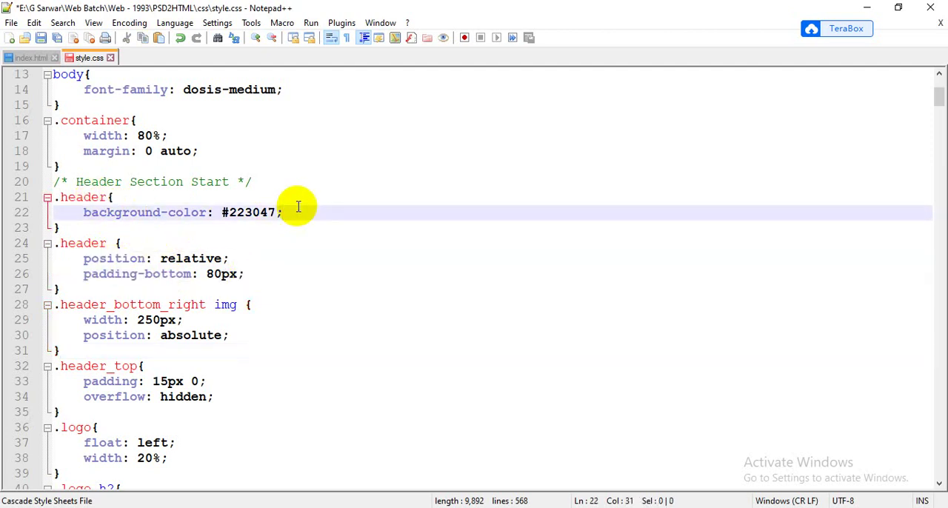
pyautogui.press('Return')
pyautogui.hotkey('ctrl', 'v')
pyautogui.moveTo(57, 320); pyautogui.dragTo(56, 278)
pyautogui.press('Delete')
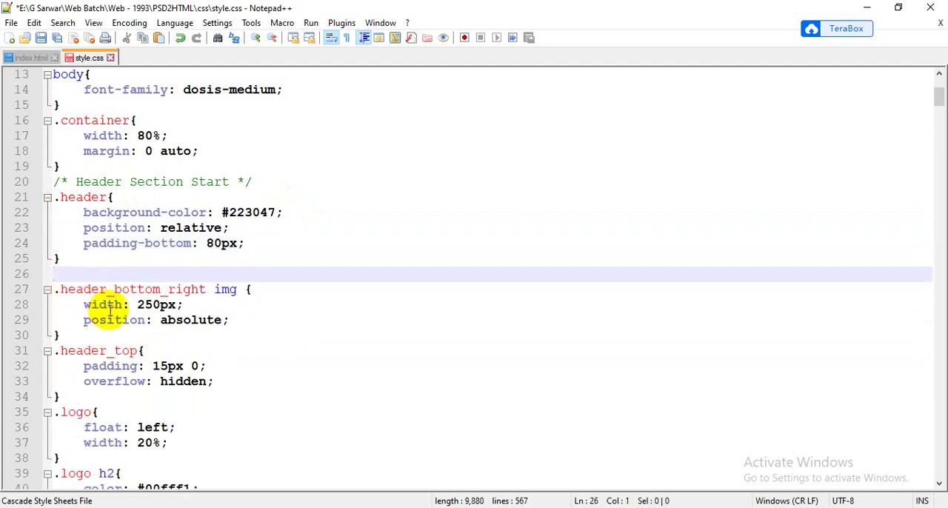
pyautogui.press('BackSpace')
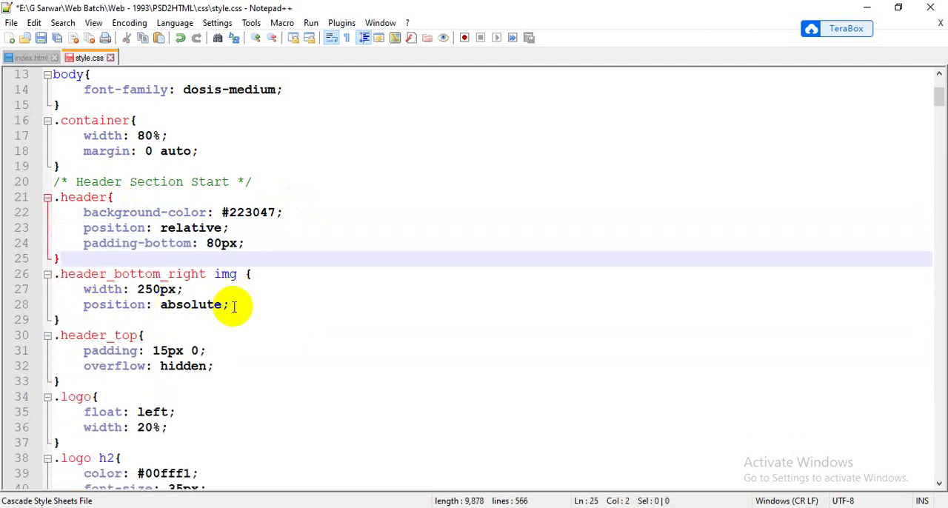
# Replace the old 100% phone-image rule with the 250px absolute version
pyautogui.moveTo(59, 320); pyautogui.dragTo(53, 279)
pyautogui.hotkey('ctrl', 'c')
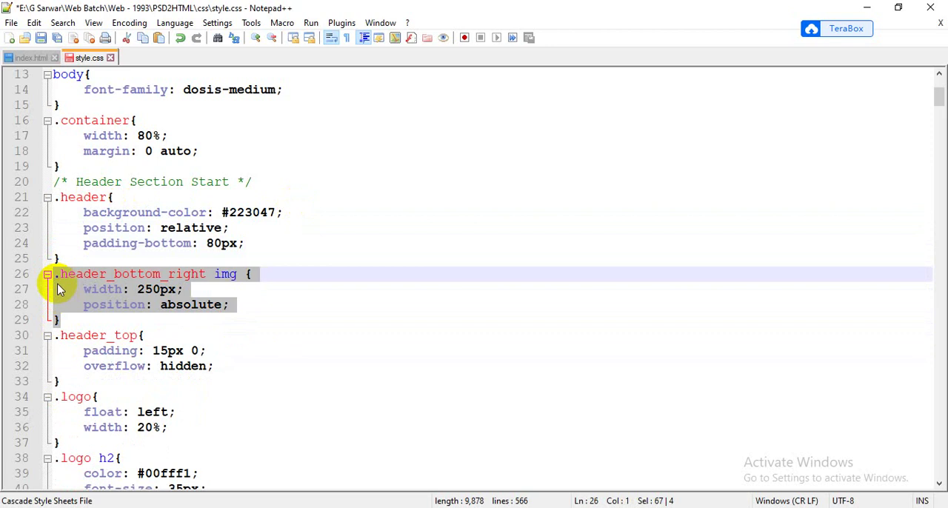
pyautogui.press('Delete')
pyautogui.press('BackSpace')
pyautogui.scroll(-6, 175, 340)
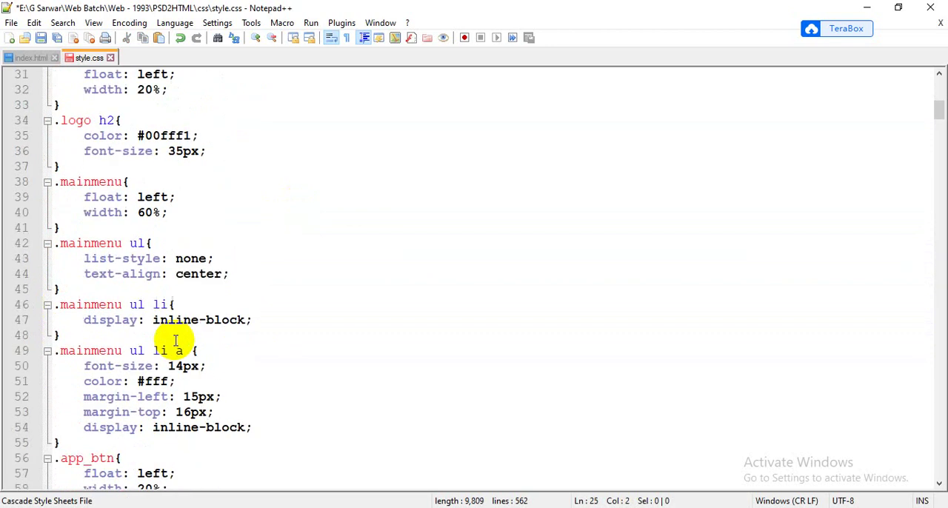
pyautogui.scroll(-3, 176, 340)
pyautogui.scroll(-3, 176, 340)
pyautogui.scroll(-3, 176, 340)
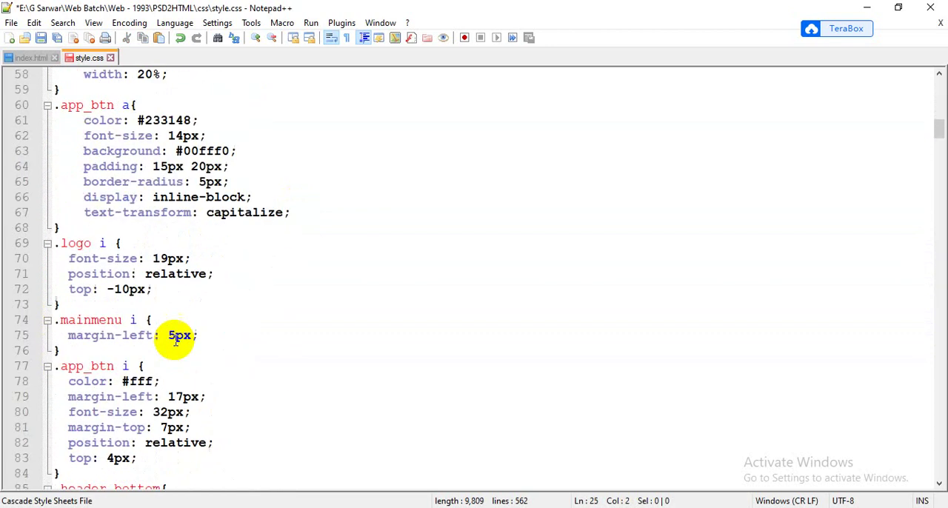
pyautogui.scroll(-3, 176, 340)
pyautogui.scroll(-2, 176, 340)
pyautogui.scroll(-4, 175, 340)
pyautogui.scroll(-1, 176, 340)
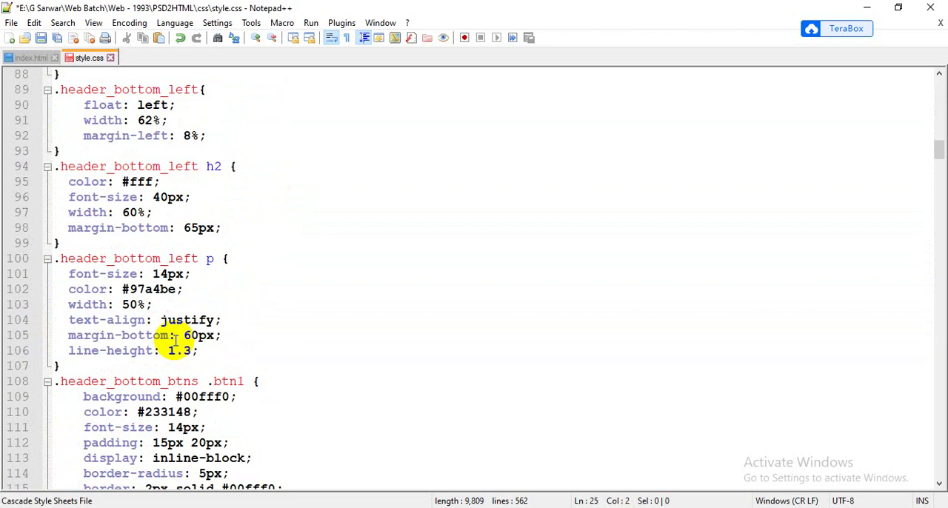
pyautogui.scroll(-3, 176, 340)
pyautogui.scroll(-3, 176, 340)
pyautogui.scroll(-2, 212, 422)
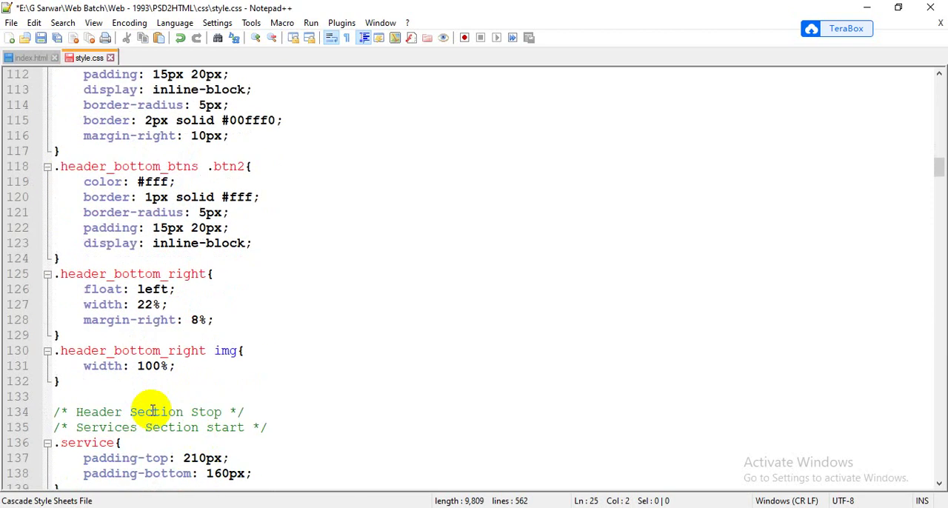
pyautogui.moveTo(70, 385); pyautogui.dragTo(43, 355)
pyautogui.hotkey('ctrl', 'v')
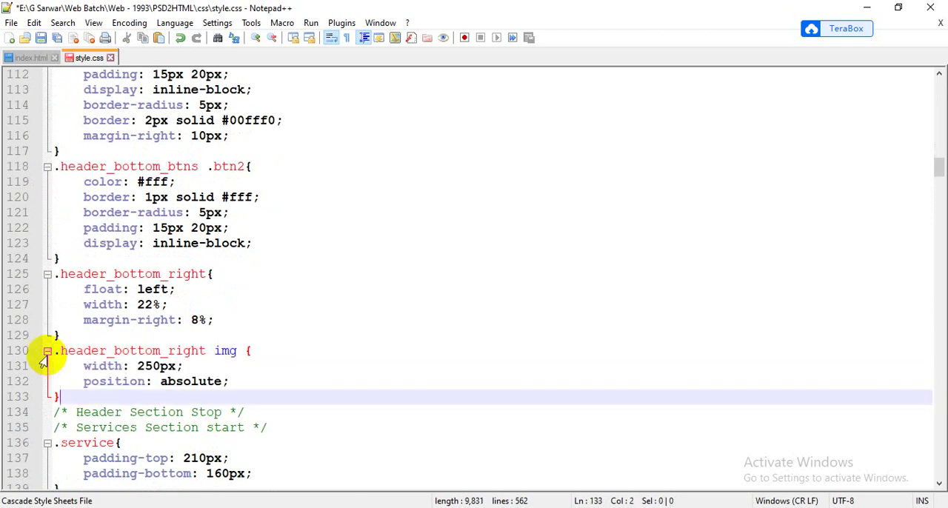
# Reload the Appo page in Firefox and close the developer tools
pyautogui.hotkey('alt', 'Tab')
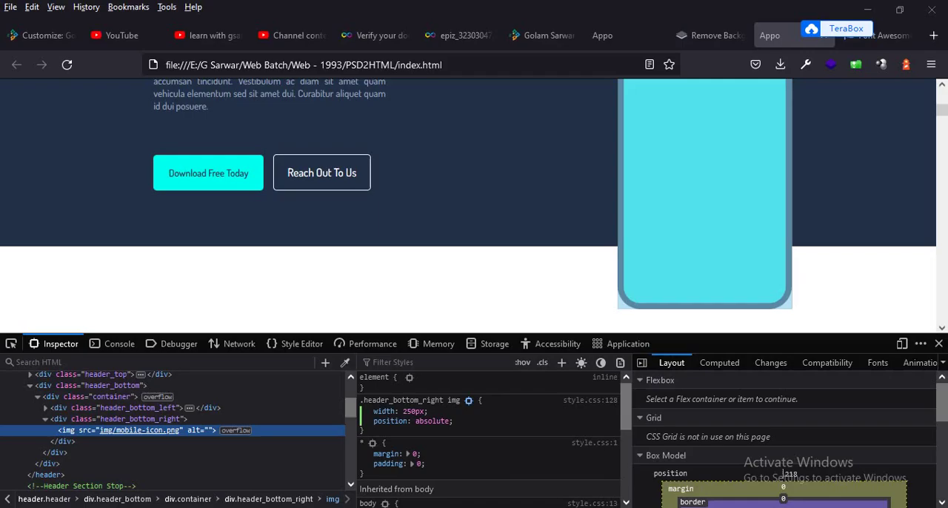
pyautogui.click(67, 65)
pyautogui.click(939, 343)
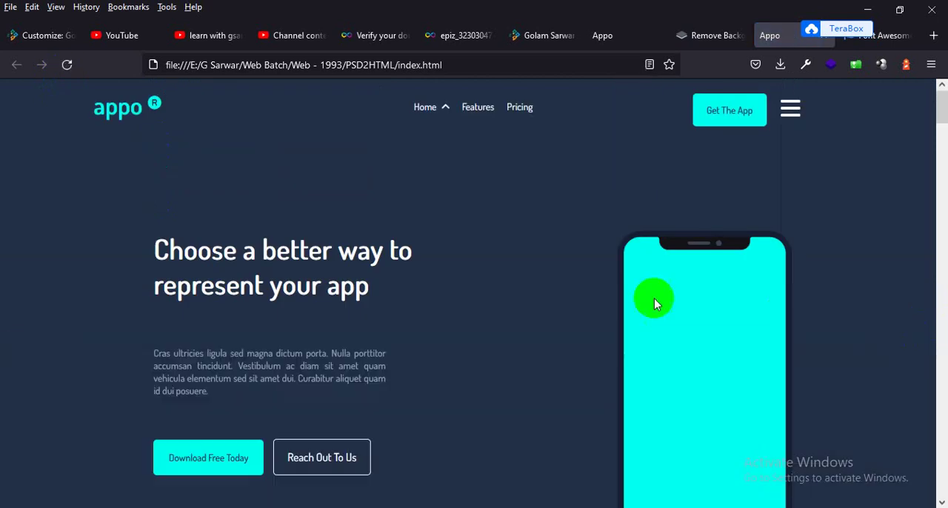
pyautogui.scroll(-5, 654, 299)
pyautogui.scroll(-5, 637, 300)
pyautogui.scroll(4, 636, 300)
pyautogui.scroll(-3, 636, 301)
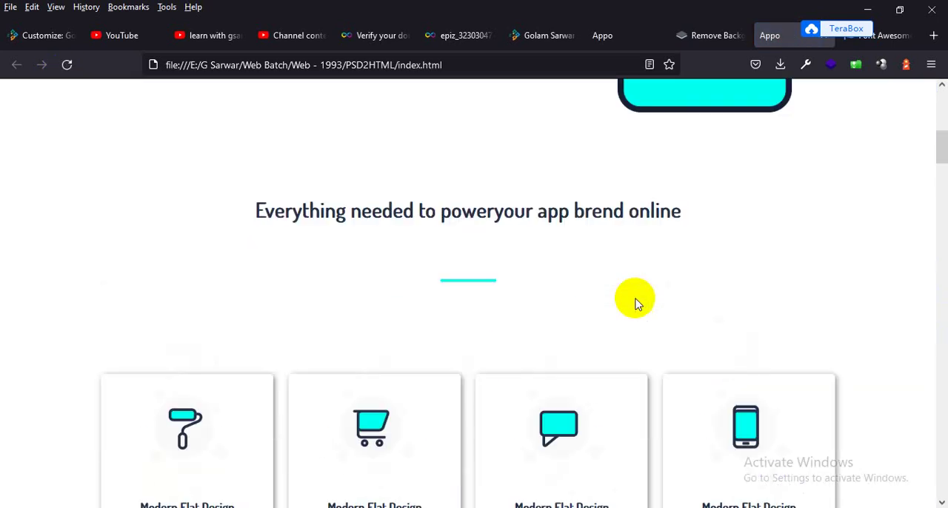